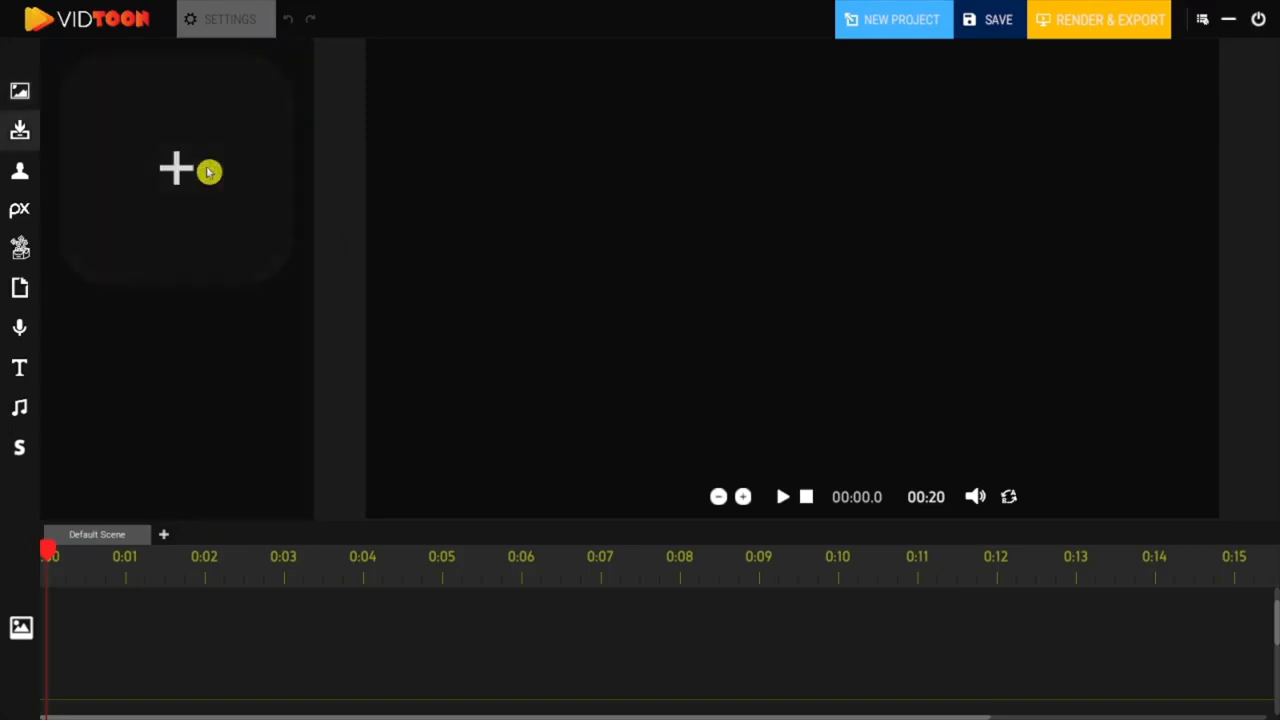
Import the car showroom picture and place it on the canvas, enlarged to fill the whole frame
{"action": "left_click", "coordinate": [190, 204]}
{"action": "scroll", "coordinate": [734, 323], "scroll_direction": "up", "scroll_amount": 1}
{"action": "double_click", "coordinate": [734, 323]}
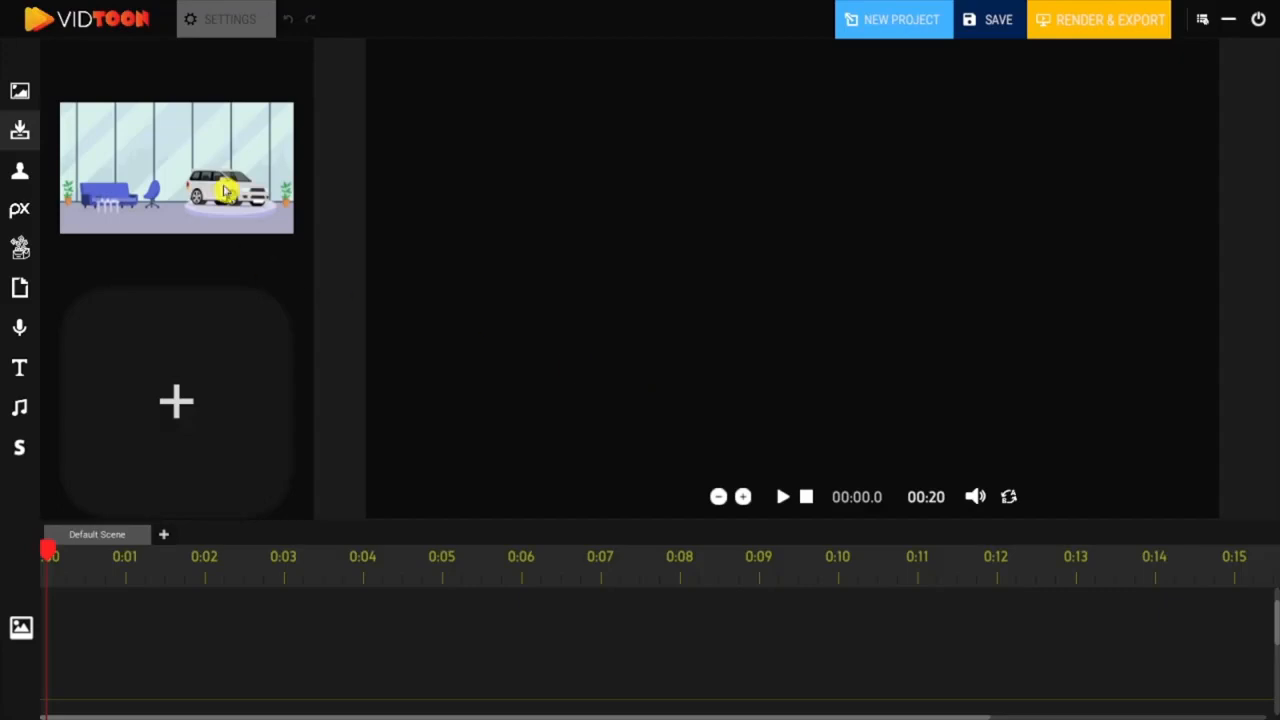
{"action": "left_click_drag", "start_coordinate": [226, 190], "coordinate": [470, 110]}
{"action": "left_click_drag", "start_coordinate": [570, 148], "coordinate": [1232, 560]}
Open the showroom background's settings and extend its timeline clip to about 15 seconds
{"action": "left_click", "coordinate": [110, 612]}
{"action": "left_click", "coordinate": [240, 12]}
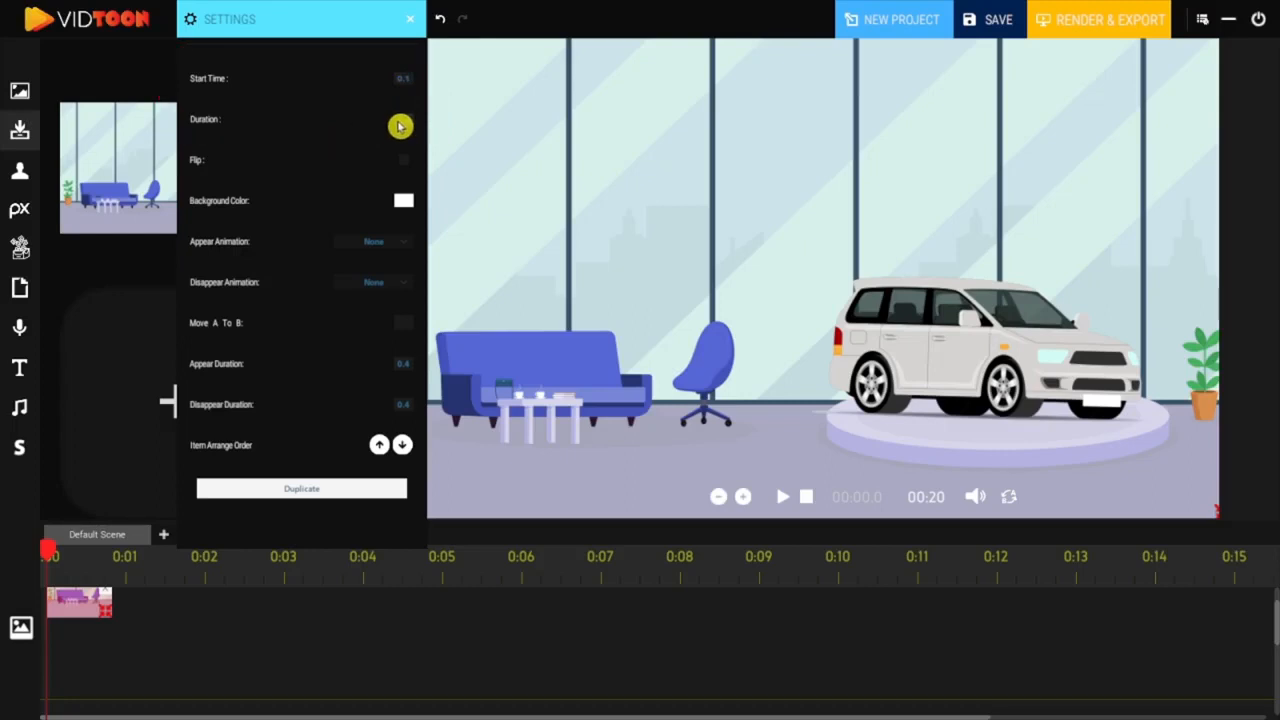
{"action": "left_click_drag", "start_coordinate": [106, 617], "coordinate": [617, 617]}
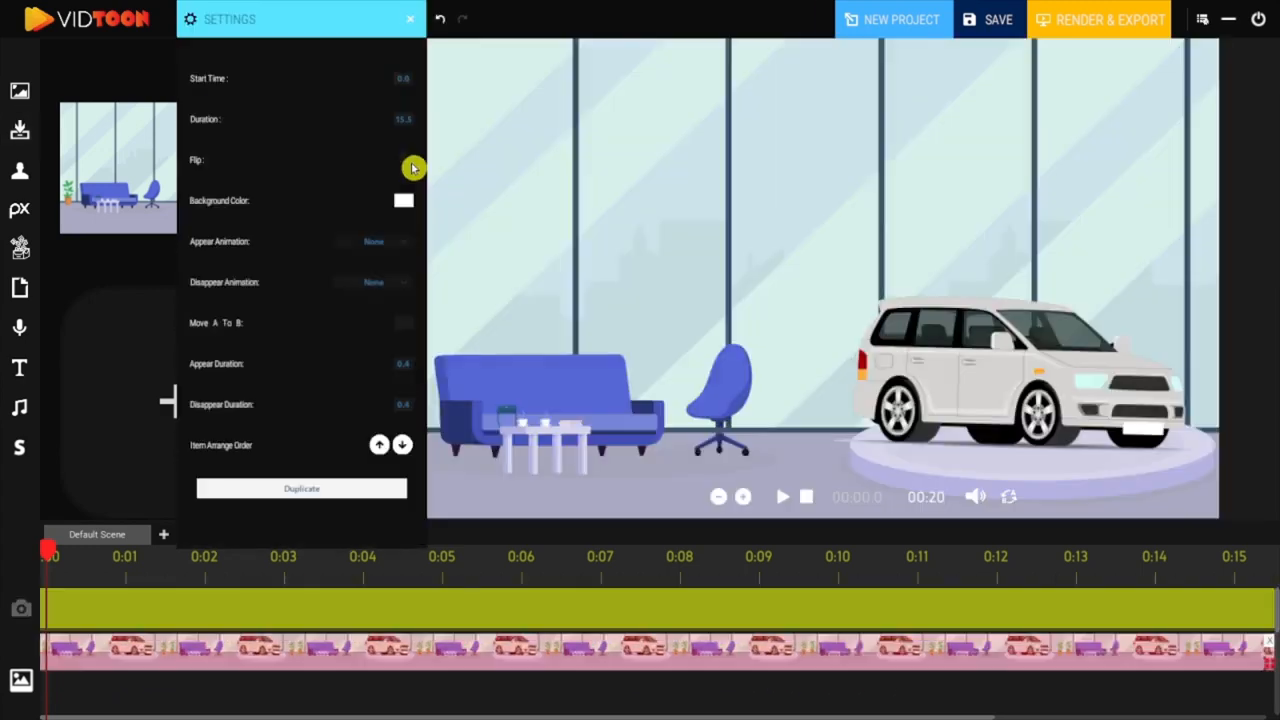
Try the flip option and a near-white background color, #FBF4F4
{"action": "left_click", "coordinate": [405, 163]}
{"action": "left_click", "coordinate": [405, 163]}
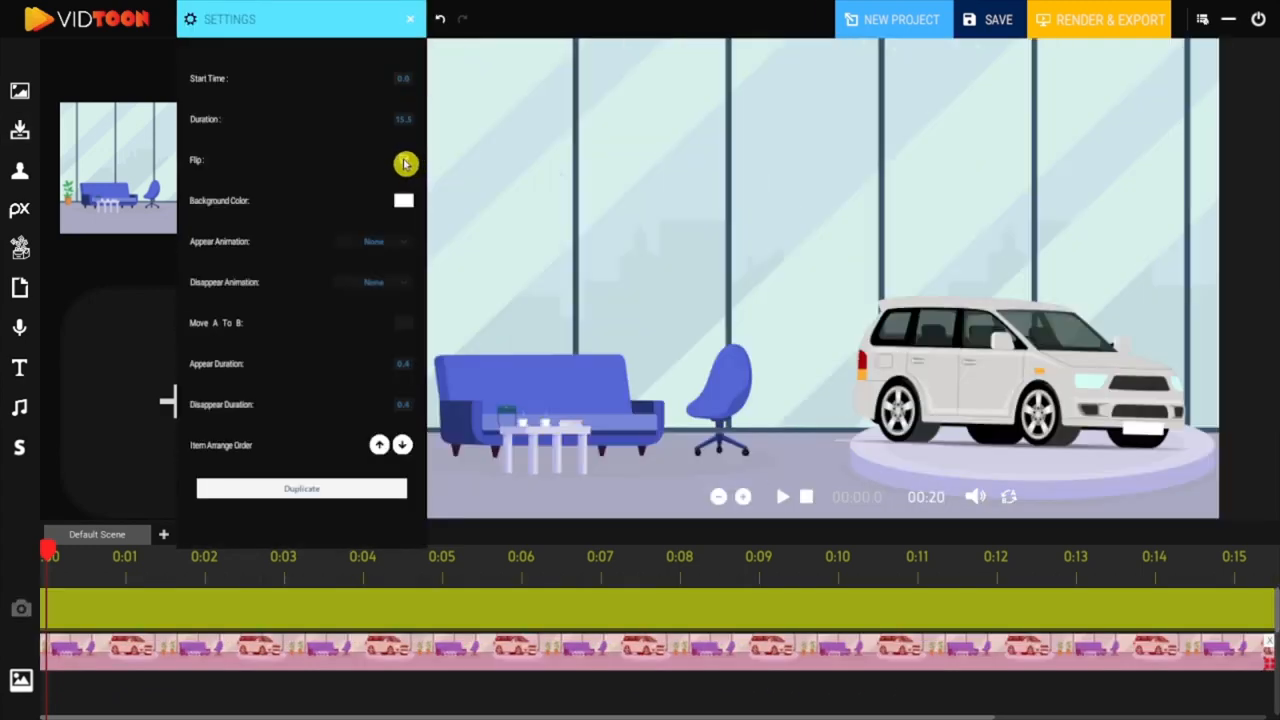
{"action": "left_click", "coordinate": [404, 204]}
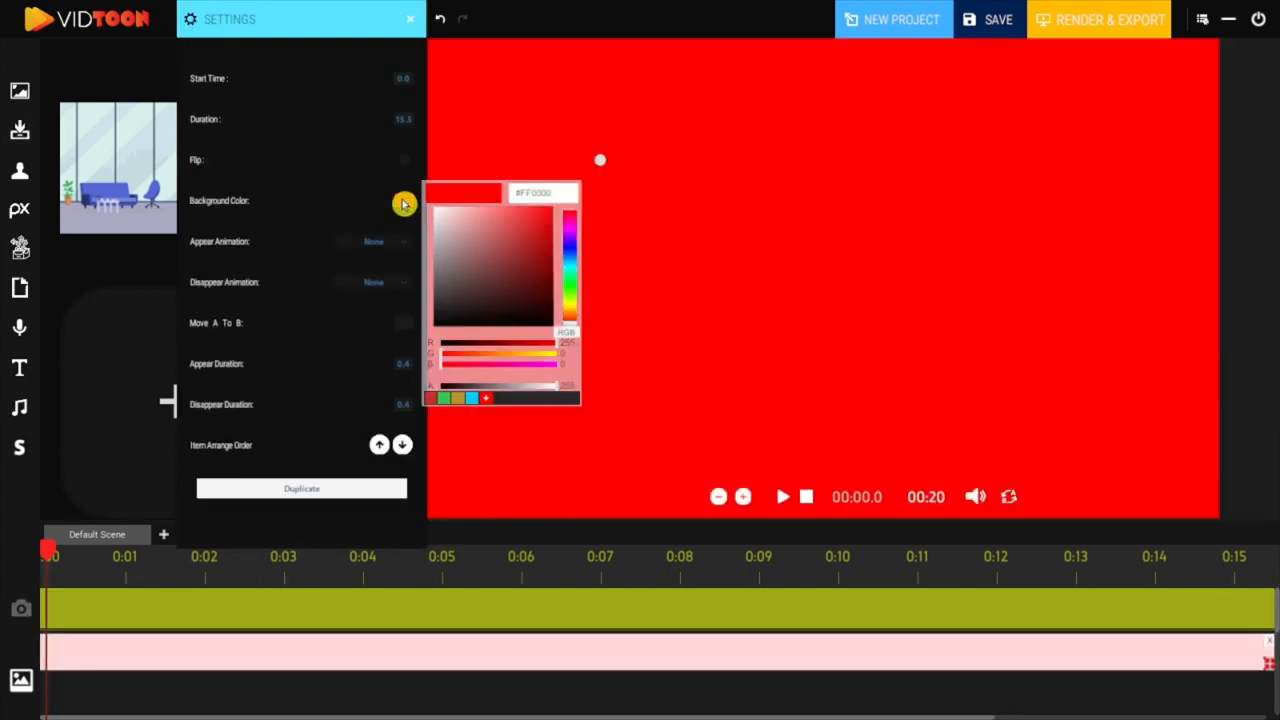
{"action": "left_click_drag", "start_coordinate": [474, 234], "coordinate": [443, 214]}
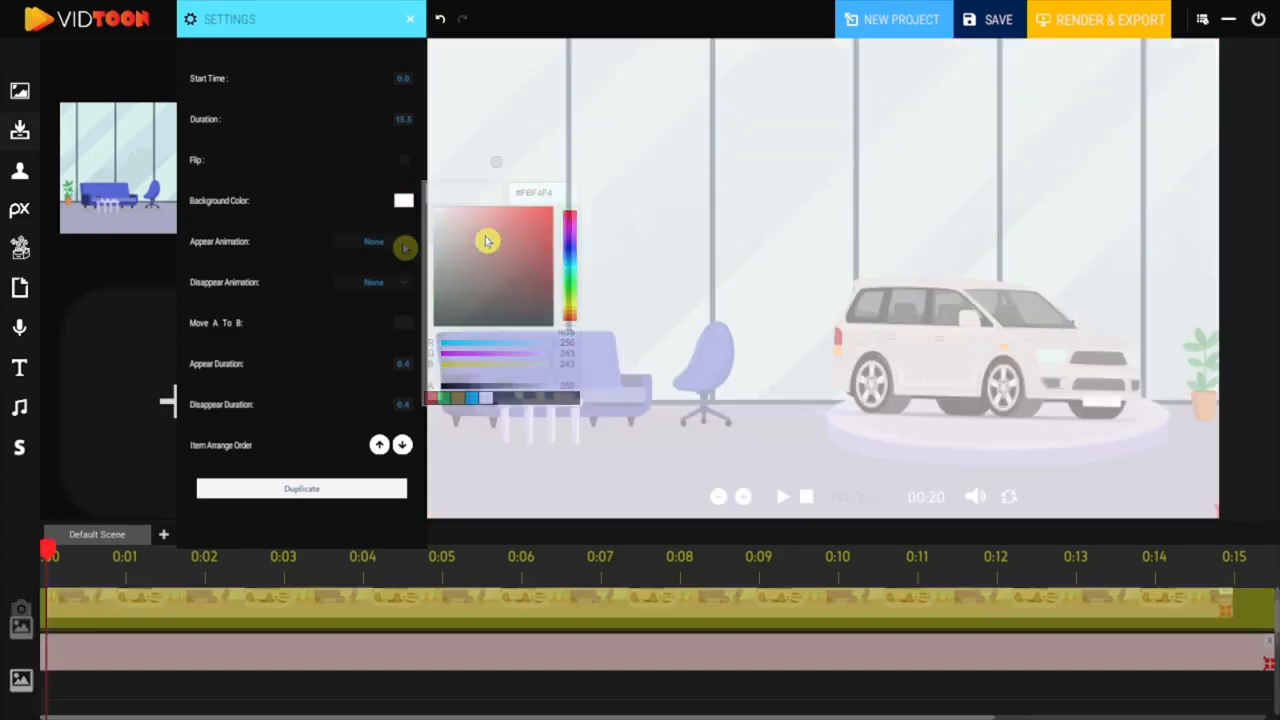
Set the showroom background's appear animation to Left and disappear animation to Right, and try the Move A To B option
{"action": "left_click", "coordinate": [404, 244]}
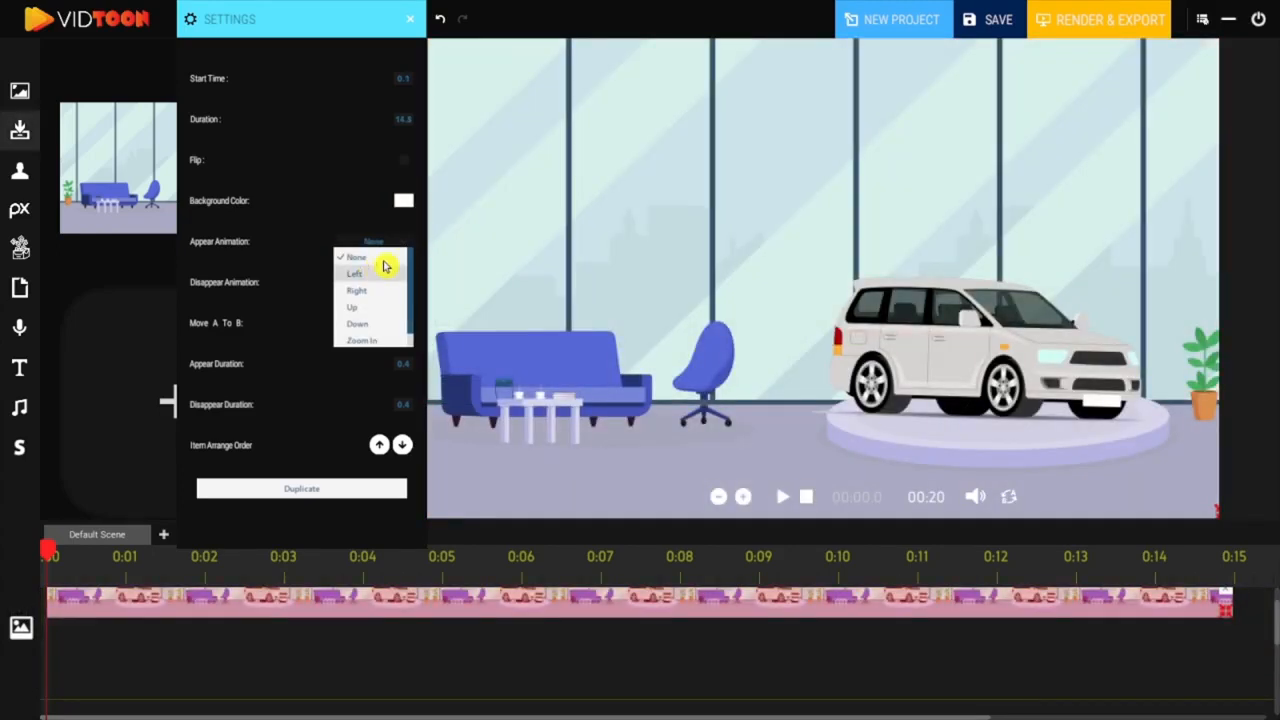
{"action": "left_click", "coordinate": [372, 274]}
{"action": "left_click", "coordinate": [390, 284]}
{"action": "left_click", "coordinate": [357, 332]}
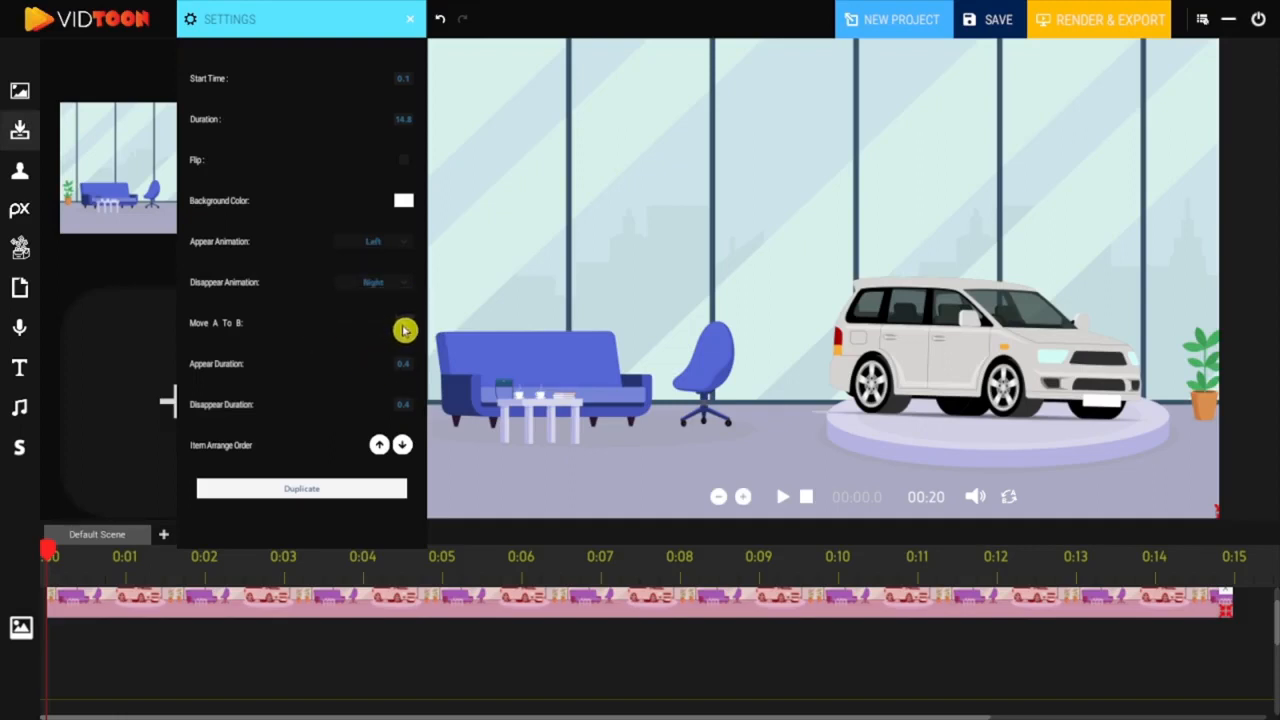
{"action": "left_click", "coordinate": [404, 328]}
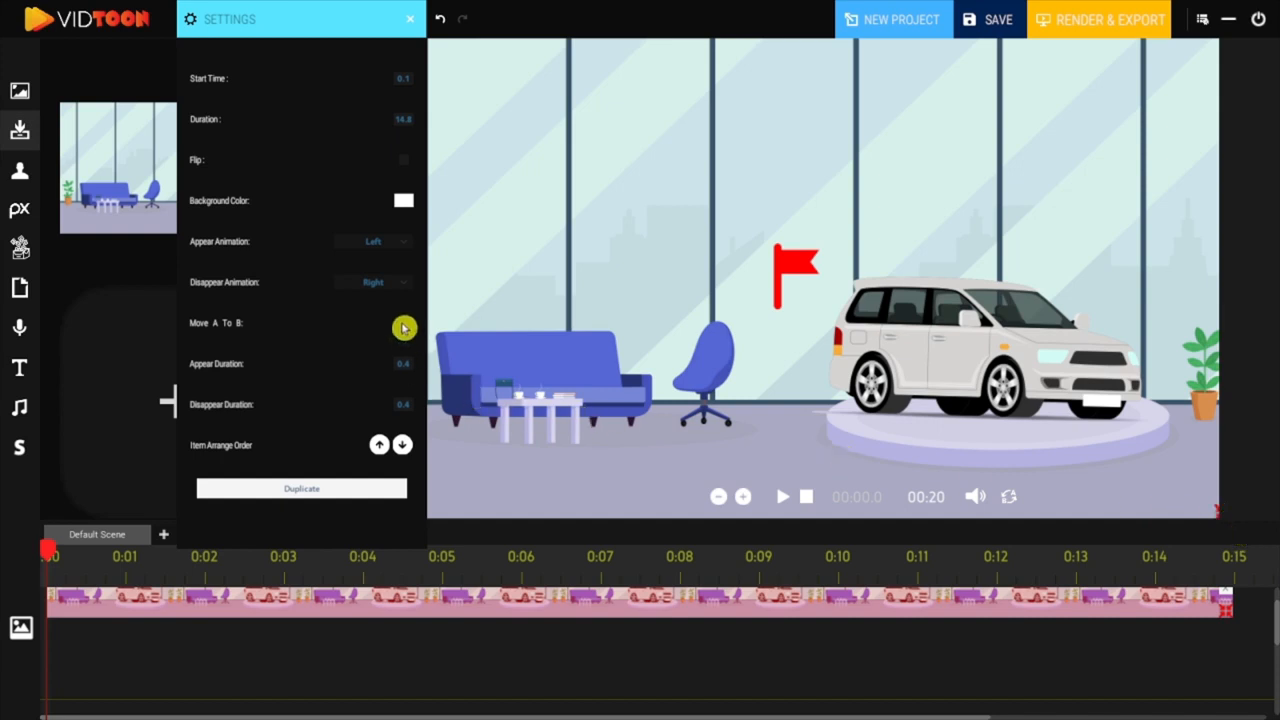
{"action": "left_click", "coordinate": [404, 328]}
Add the background with the row of parked cars after the showroom clip and scale it to fill the frame
{"action": "left_click_drag", "start_coordinate": [940, 658], "coordinate": [486, 654]}
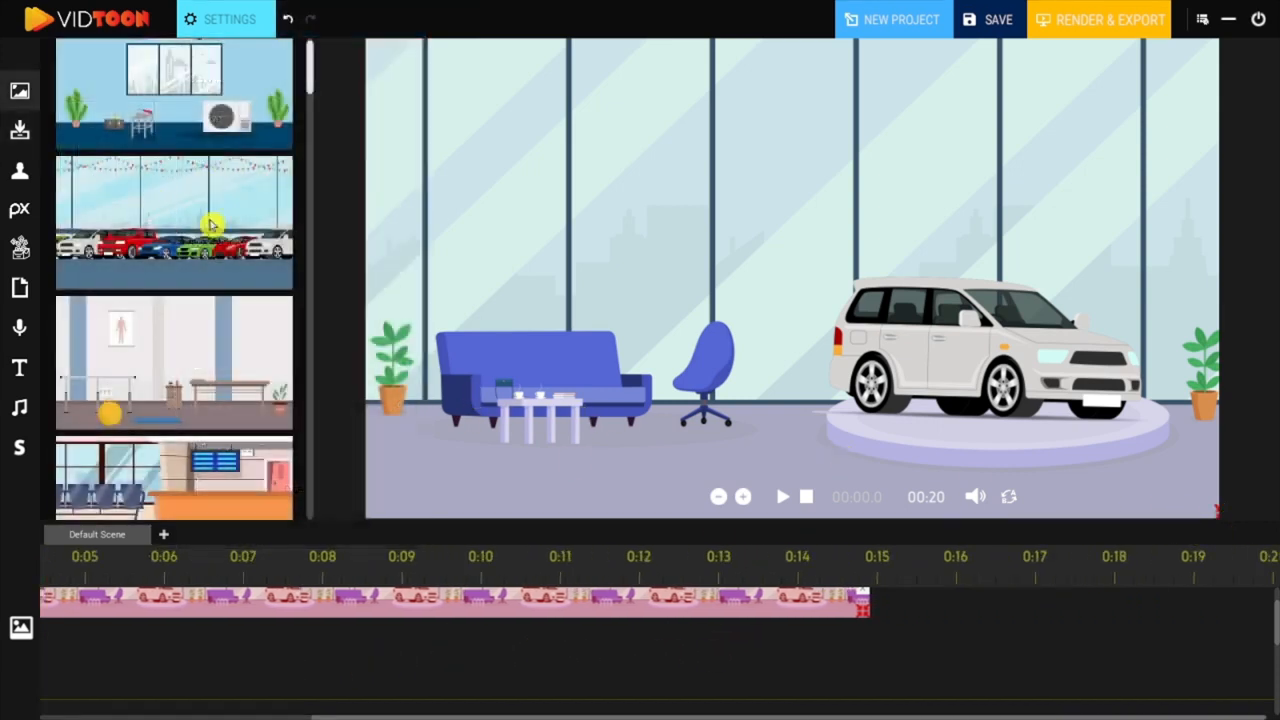
{"action": "left_click_drag", "start_coordinate": [211, 223], "coordinate": [956, 633]}
{"action": "left_click_drag", "start_coordinate": [455, 104], "coordinate": [448, 90]}
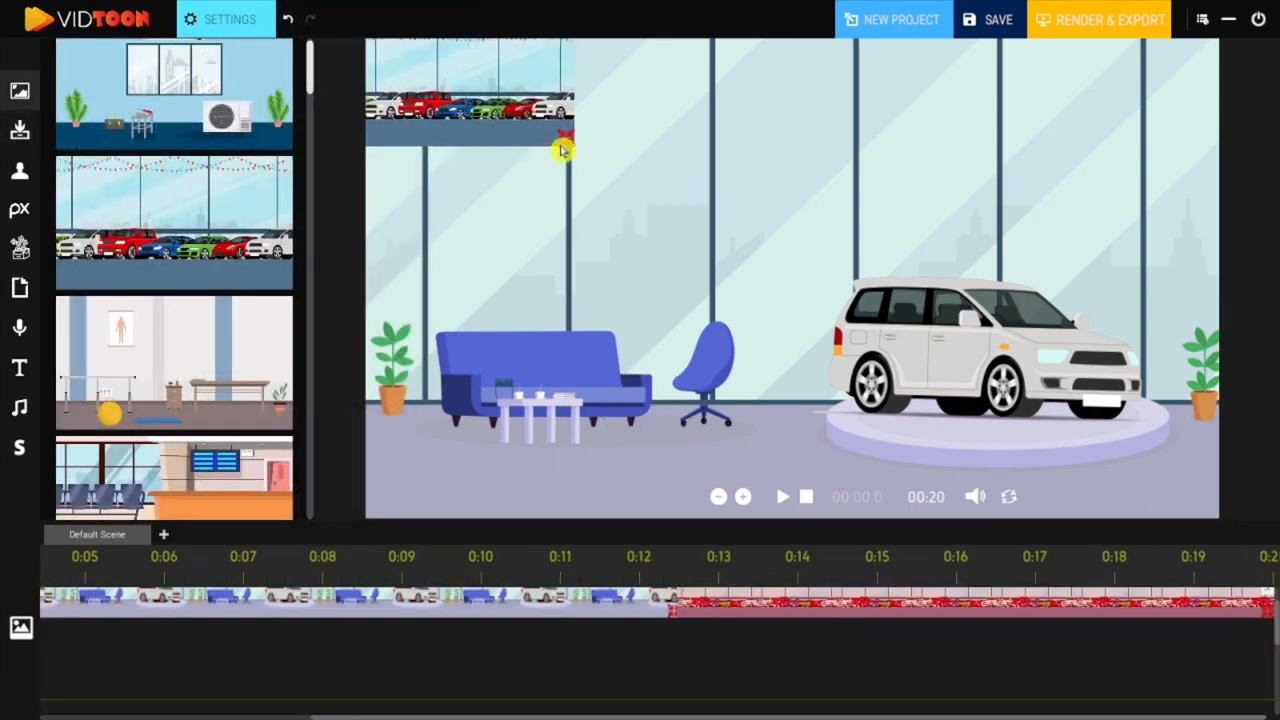
{"action": "left_click_drag", "start_coordinate": [756, 267], "coordinate": [1229, 557]}
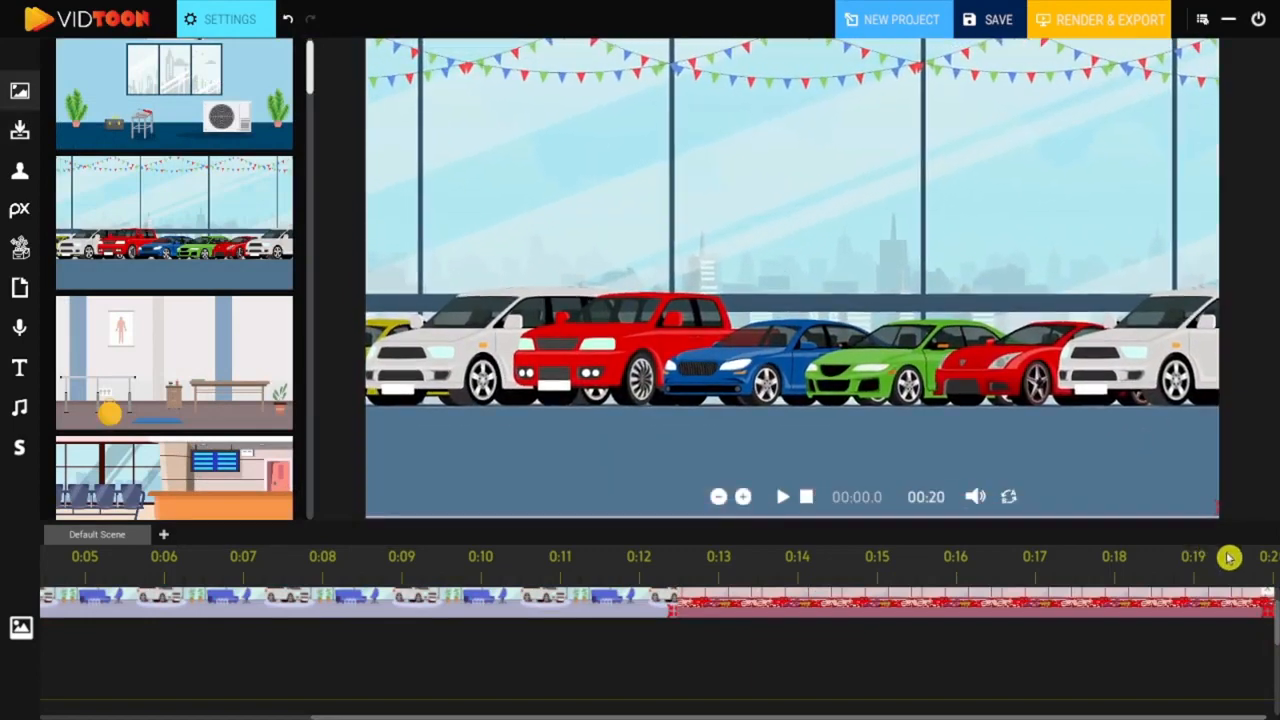
{"action": "left_click", "coordinate": [783, 496]}
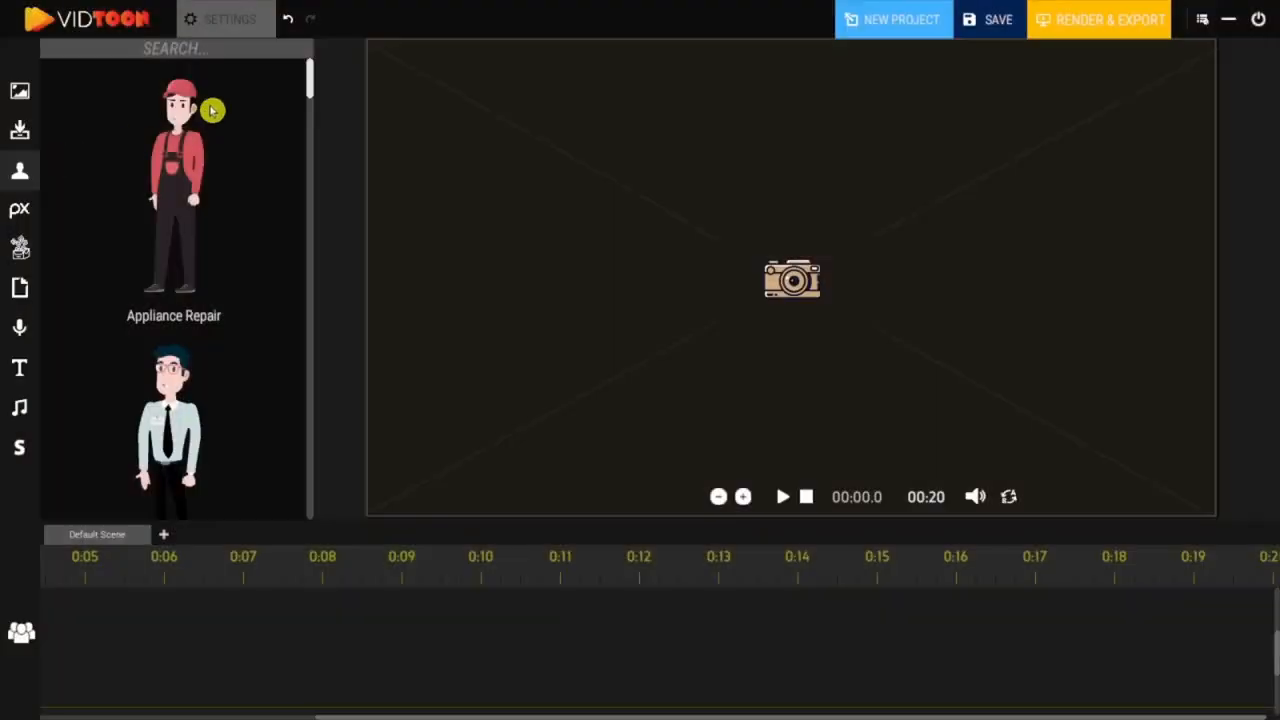
Search the character library for "car" and add the Car Dealer to the scene
{"action": "left_click_drag", "start_coordinate": [310, 73], "coordinate": [316, 157]}
{"action": "left_click_drag", "start_coordinate": [316, 157], "coordinate": [316, 165]}
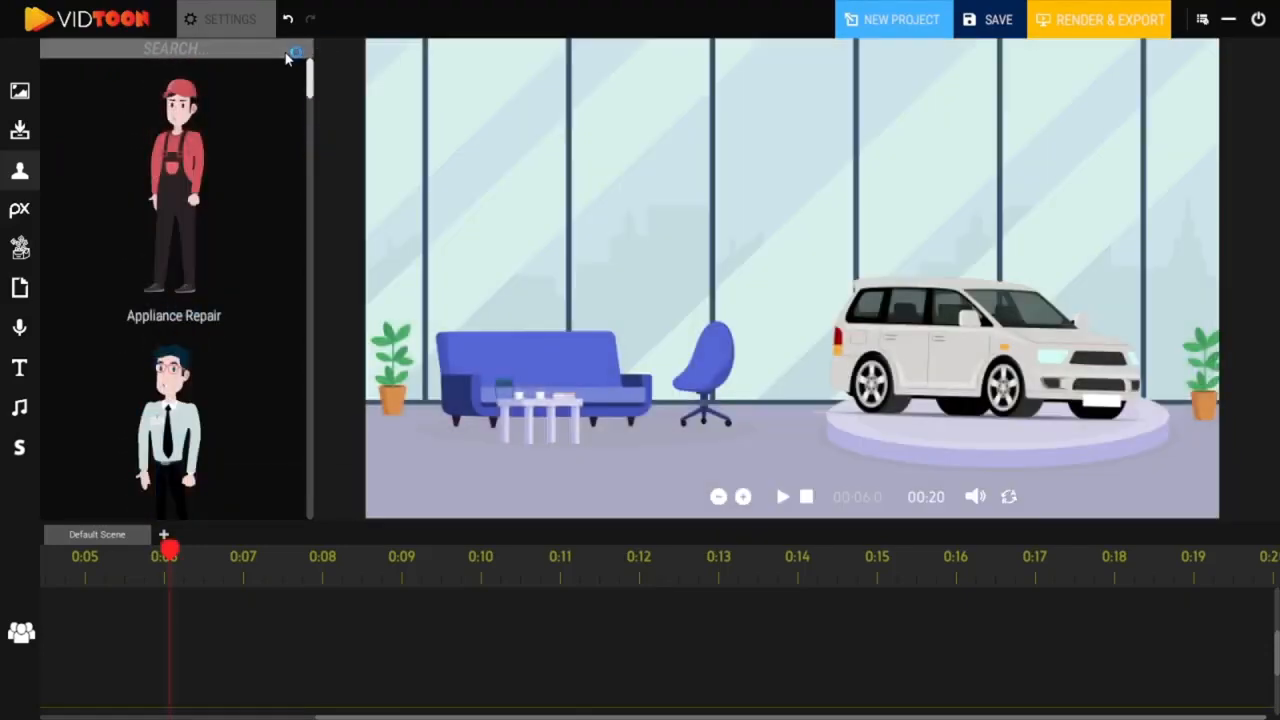
{"action": "left_click", "coordinate": [286, 50]}
{"action": "type", "text": "car"}
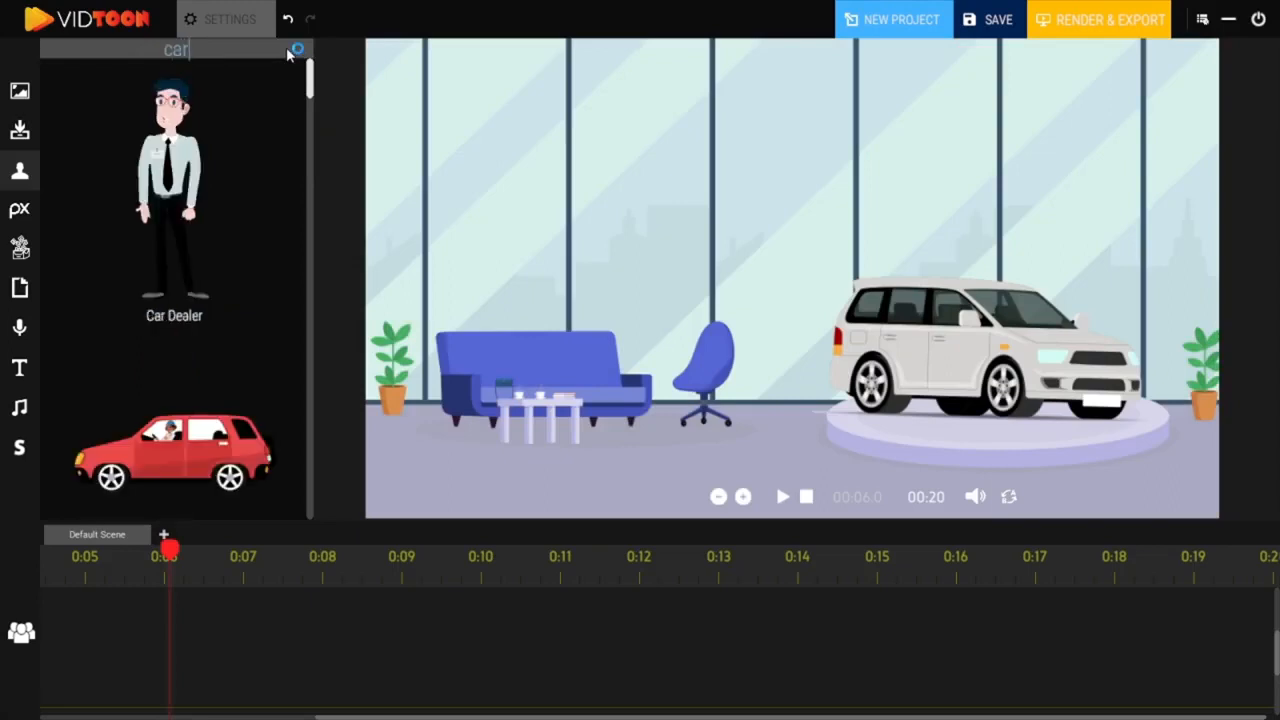
{"action": "left_click", "coordinate": [169, 170]}
Enlarge the car dealer and position him in front of the blue sofa
{"action": "left_click_drag", "start_coordinate": [829, 222], "coordinate": [831, 228]}
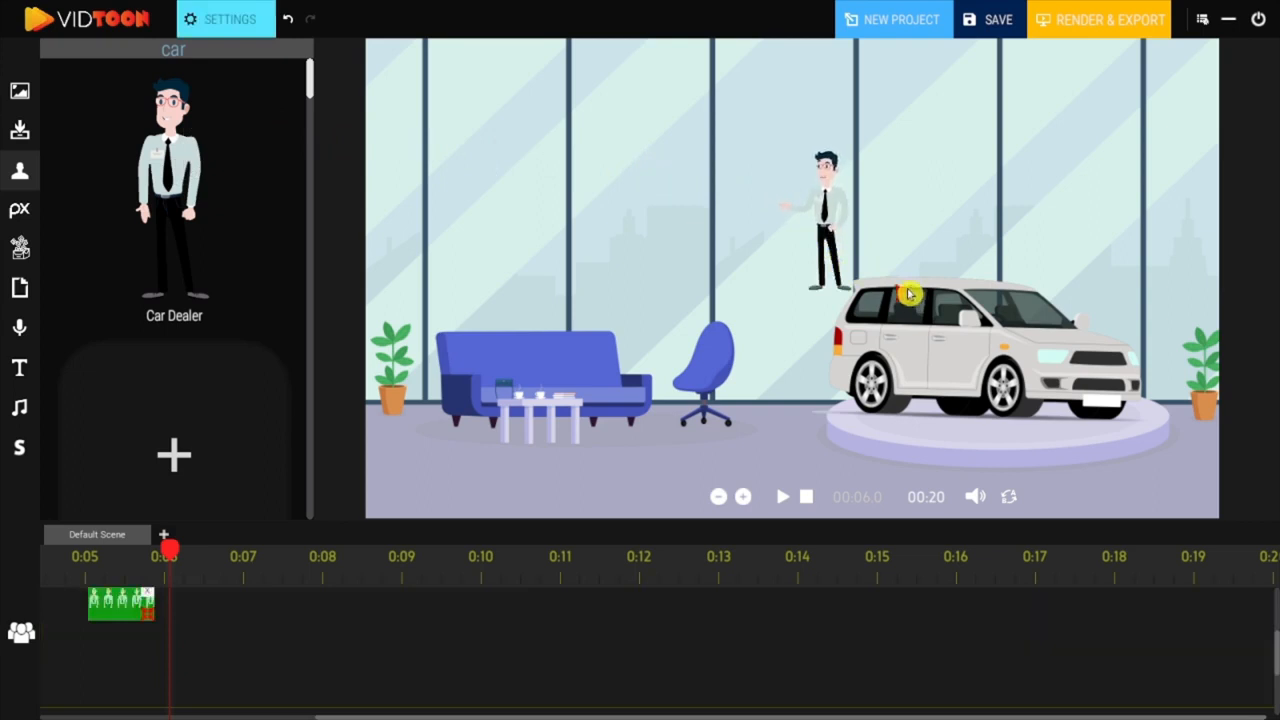
{"action": "left_click_drag", "start_coordinate": [909, 291], "coordinate": [1266, 580]}
{"action": "left_click_drag", "start_coordinate": [1020, 380], "coordinate": [486, 294]}
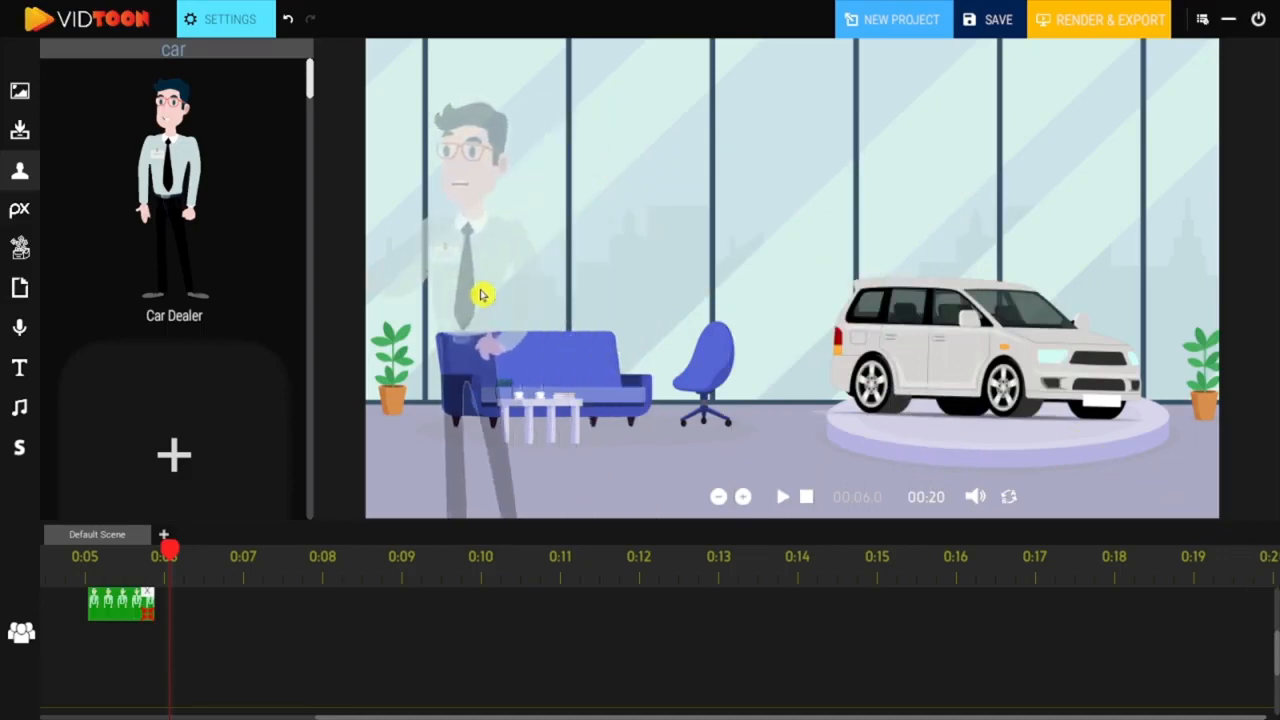
Change the dealer's animation to the Speaking variant of the curly-haired man with the beard
{"action": "left_click", "coordinate": [230, 27]}
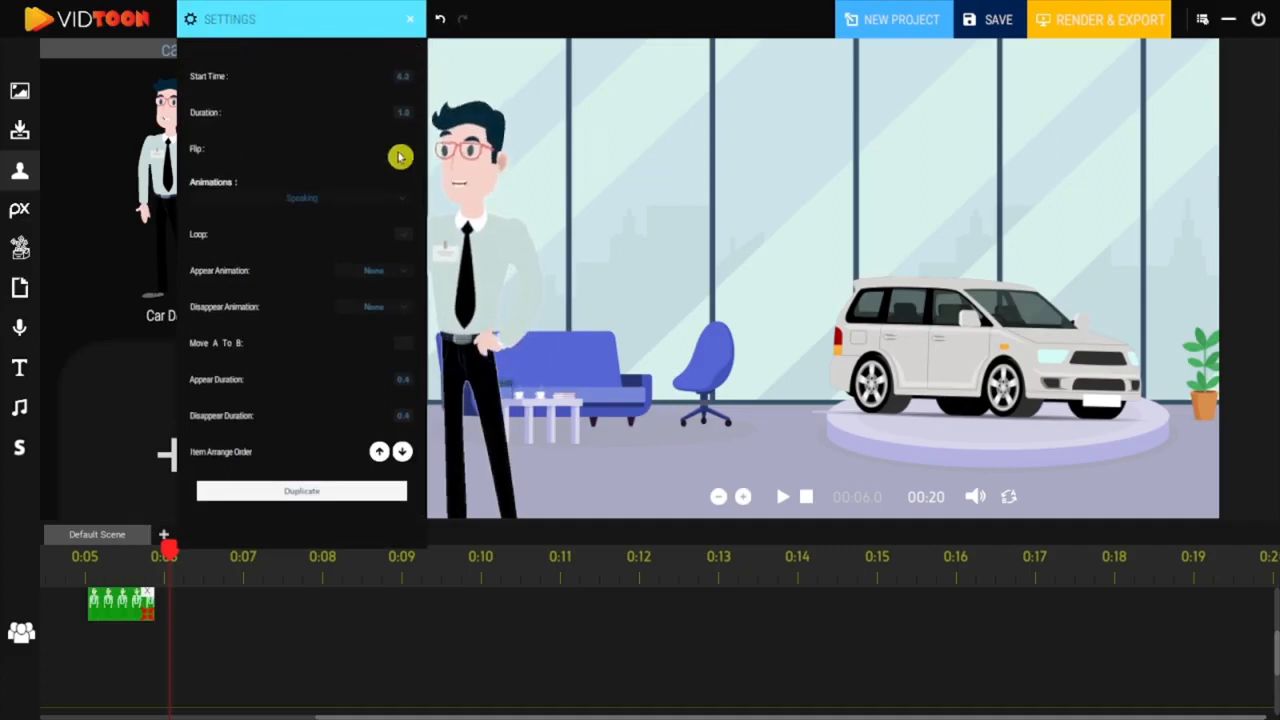
{"action": "left_click", "coordinate": [402, 200]}
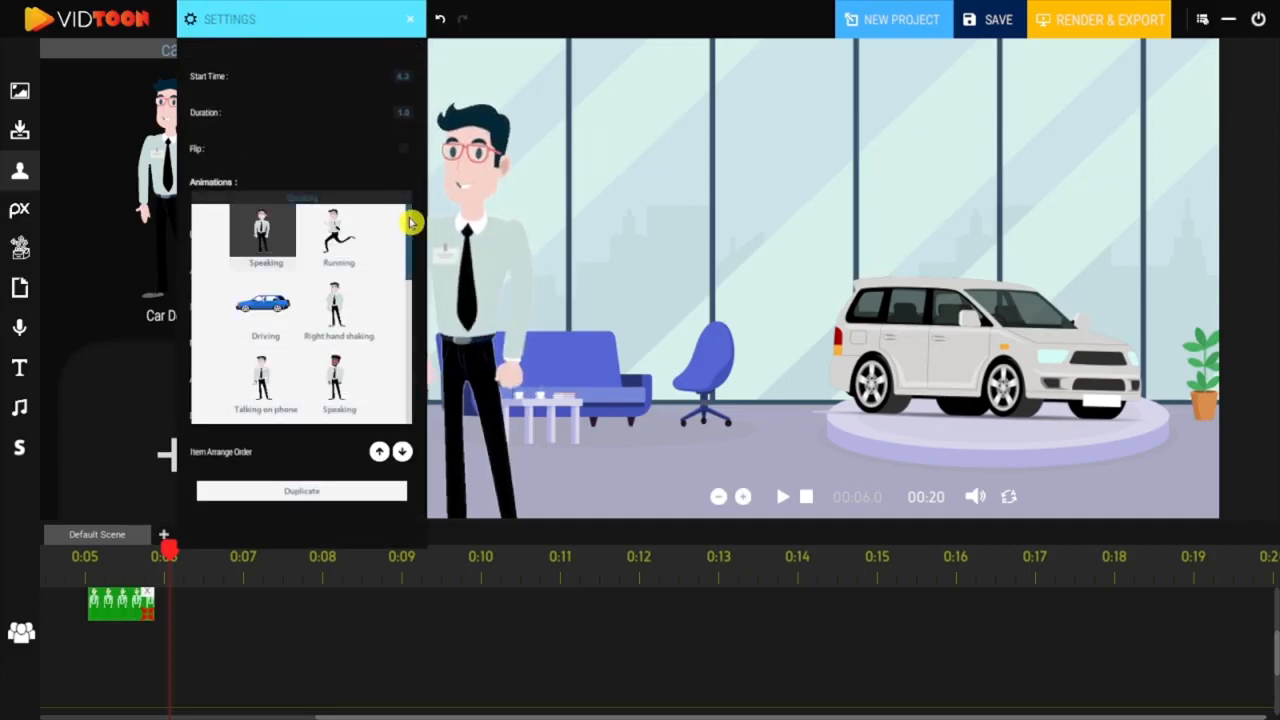
{"action": "left_click_drag", "start_coordinate": [411, 222], "coordinate": [411, 258]}
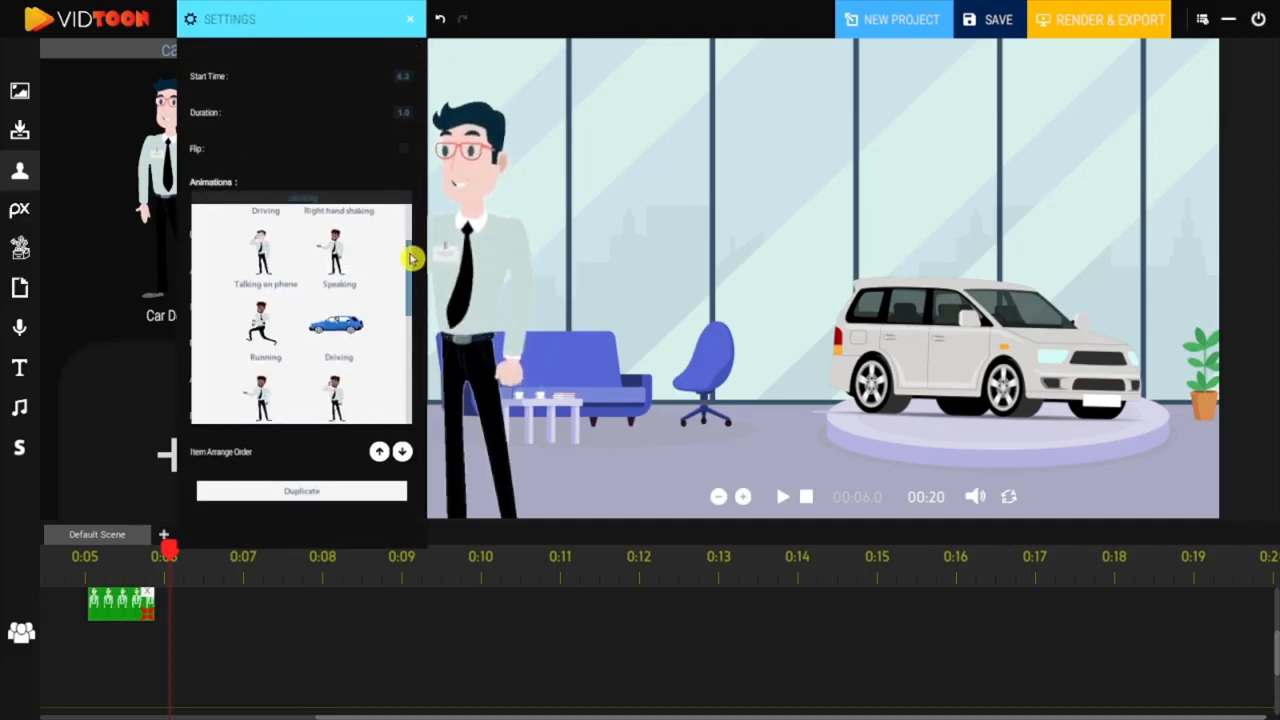
{"action": "left_click", "coordinate": [336, 266]}
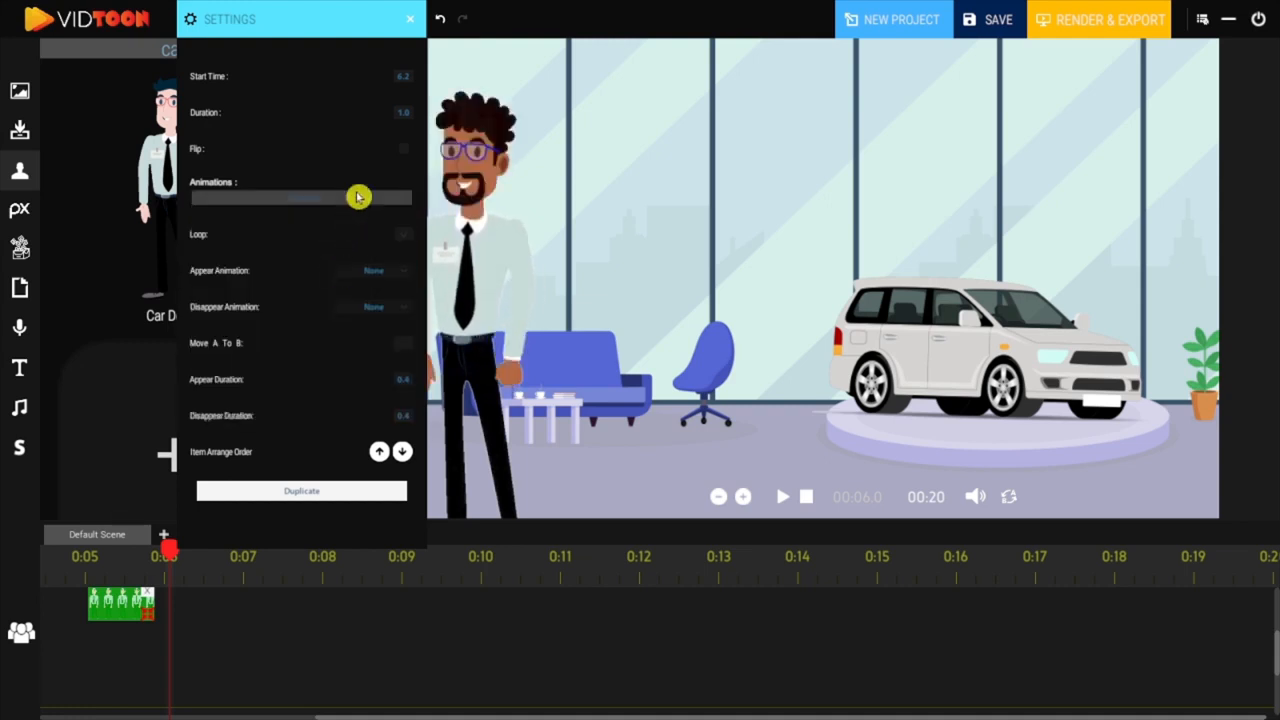
{"action": "left_click", "coordinate": [398, 274]}
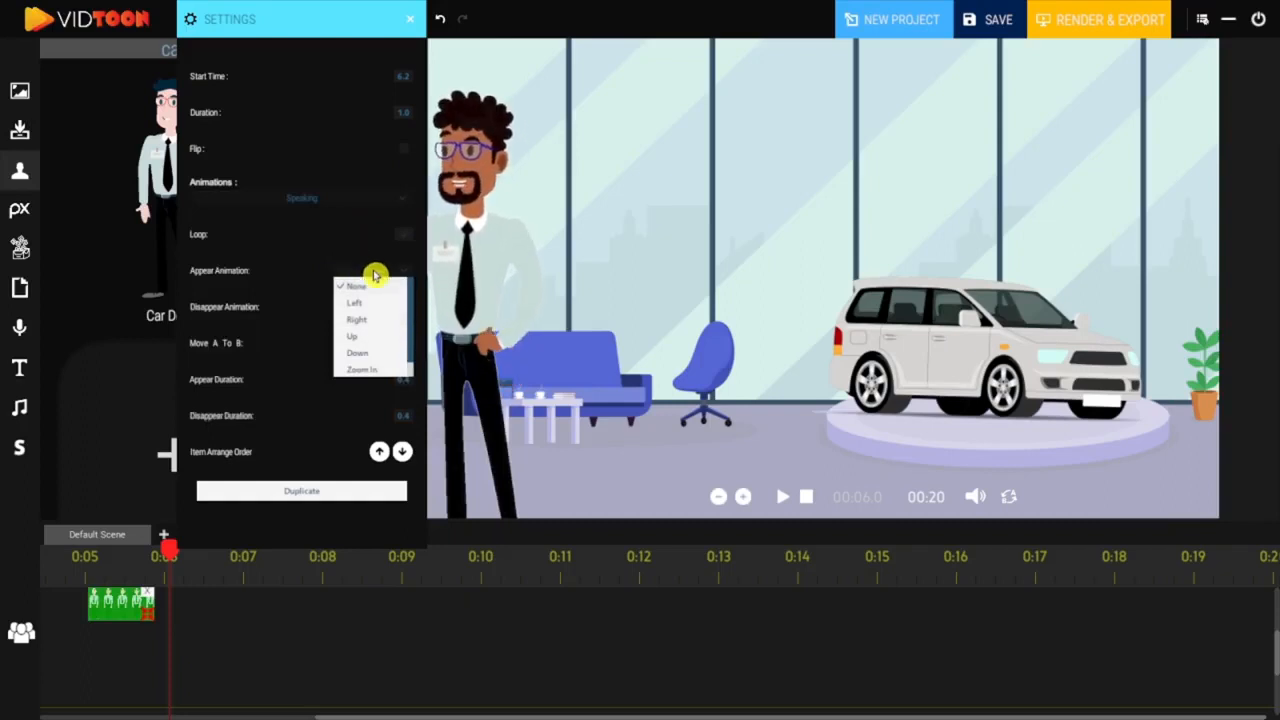
{"action": "left_click", "coordinate": [366, 285]}
{"action": "left_click", "coordinate": [371, 316]}
{"action": "scroll", "coordinate": [409, 381], "scroll_direction": "down", "scroll_amount": 1}
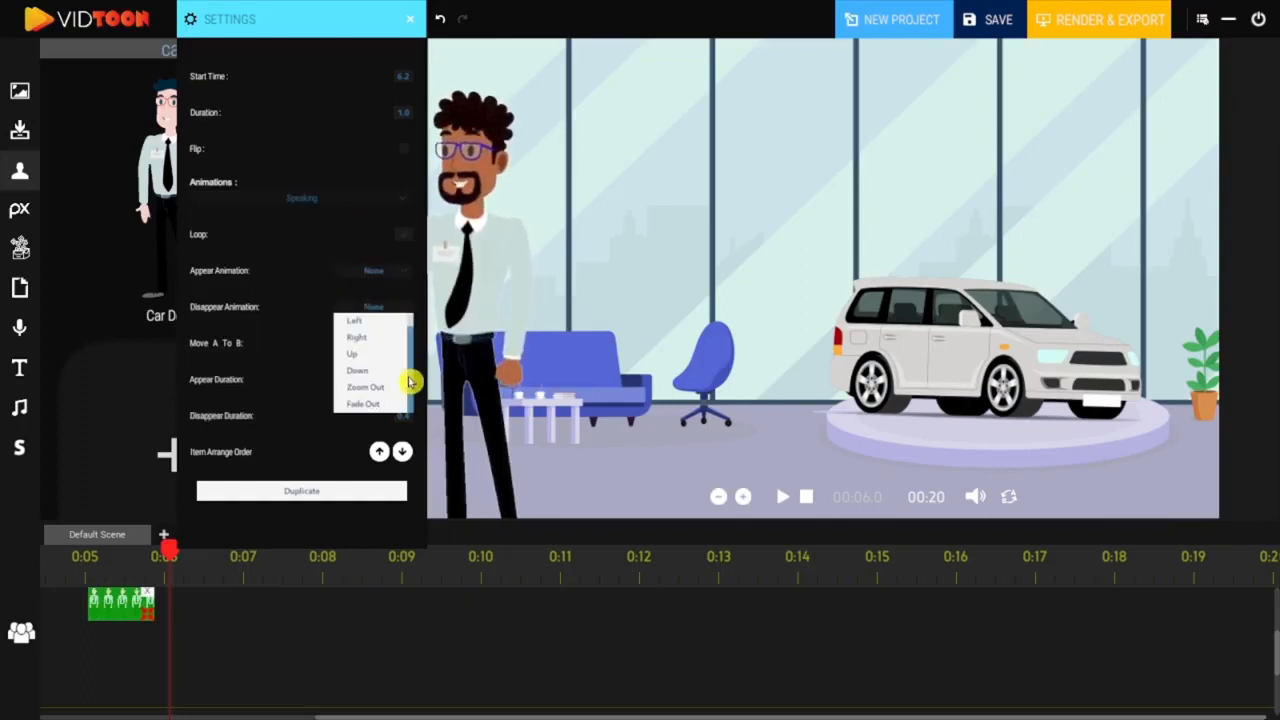
{"action": "left_click", "coordinate": [310, 286]}
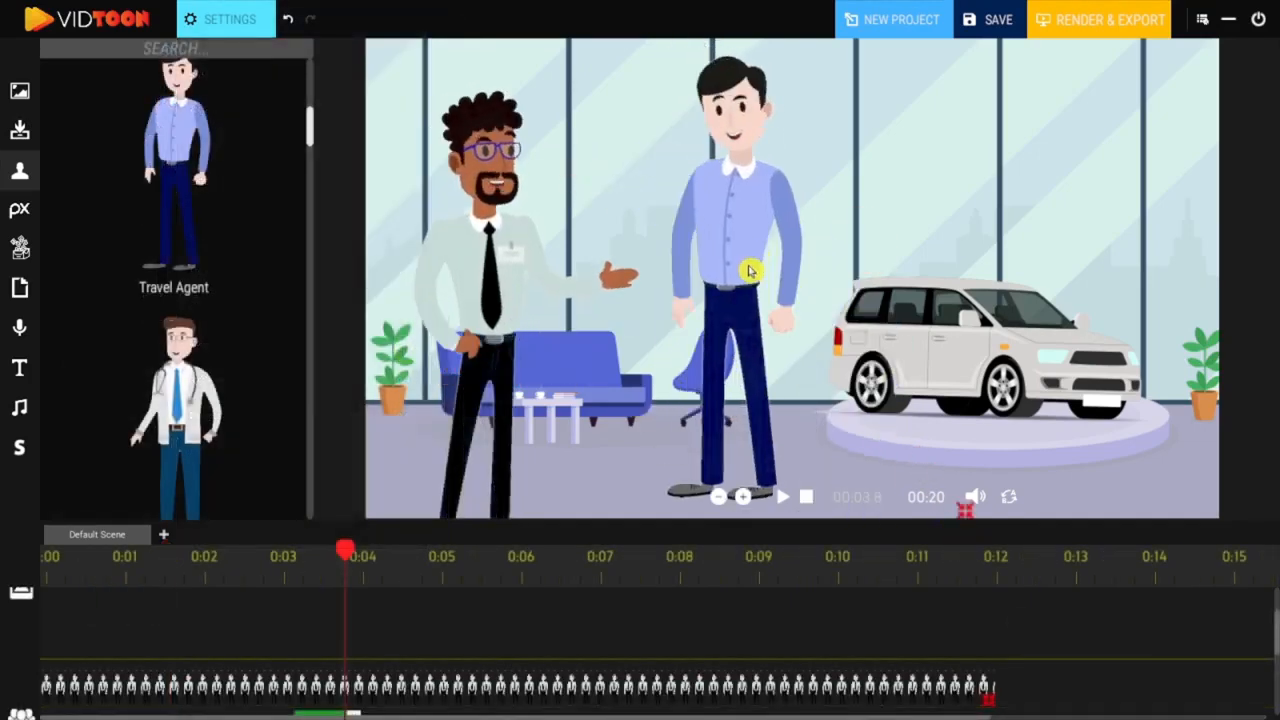
Preview the showroom scene with both characters
{"action": "left_click", "coordinate": [806, 497]}
{"action": "left_click", "coordinate": [779, 497]}
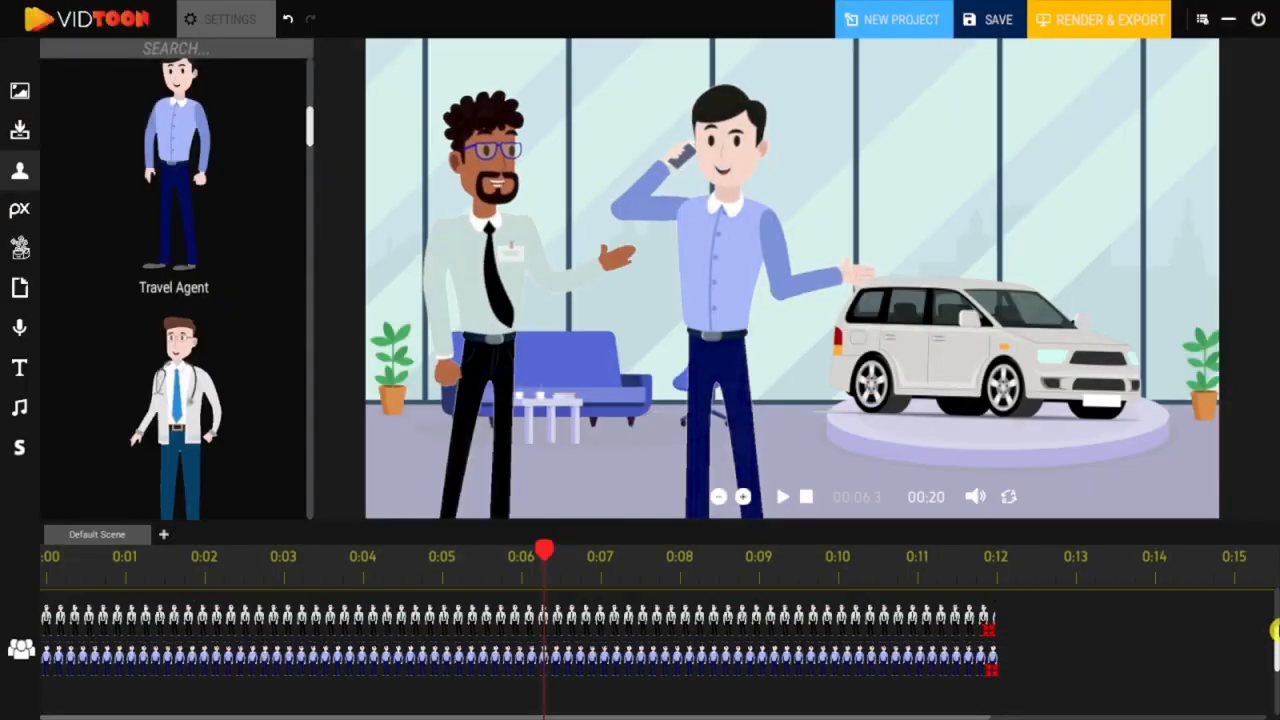
Add a camera at 2 seconds on the camera track, extend it to 4 seconds and preview its movement
{"action": "left_click", "coordinate": [1276, 608]}
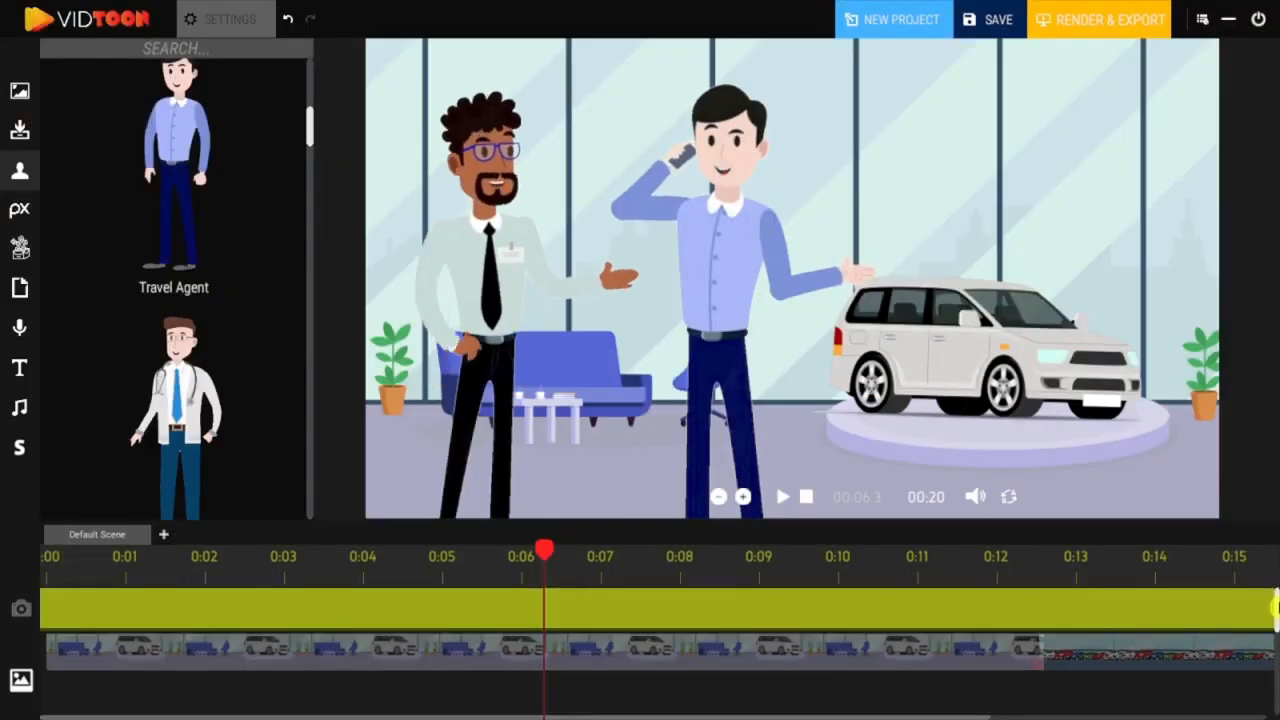
{"action": "left_click", "coordinate": [178, 623]}
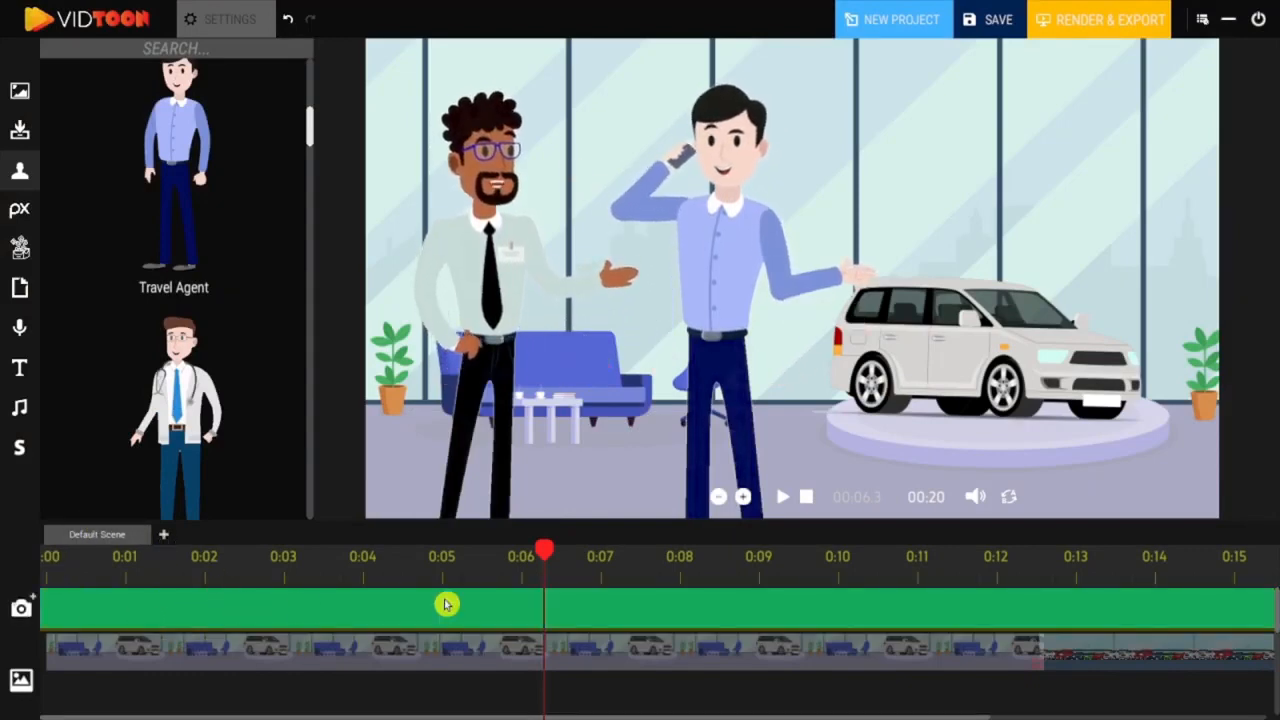
{"action": "left_click_drag", "start_coordinate": [540, 557], "coordinate": [204, 571]}
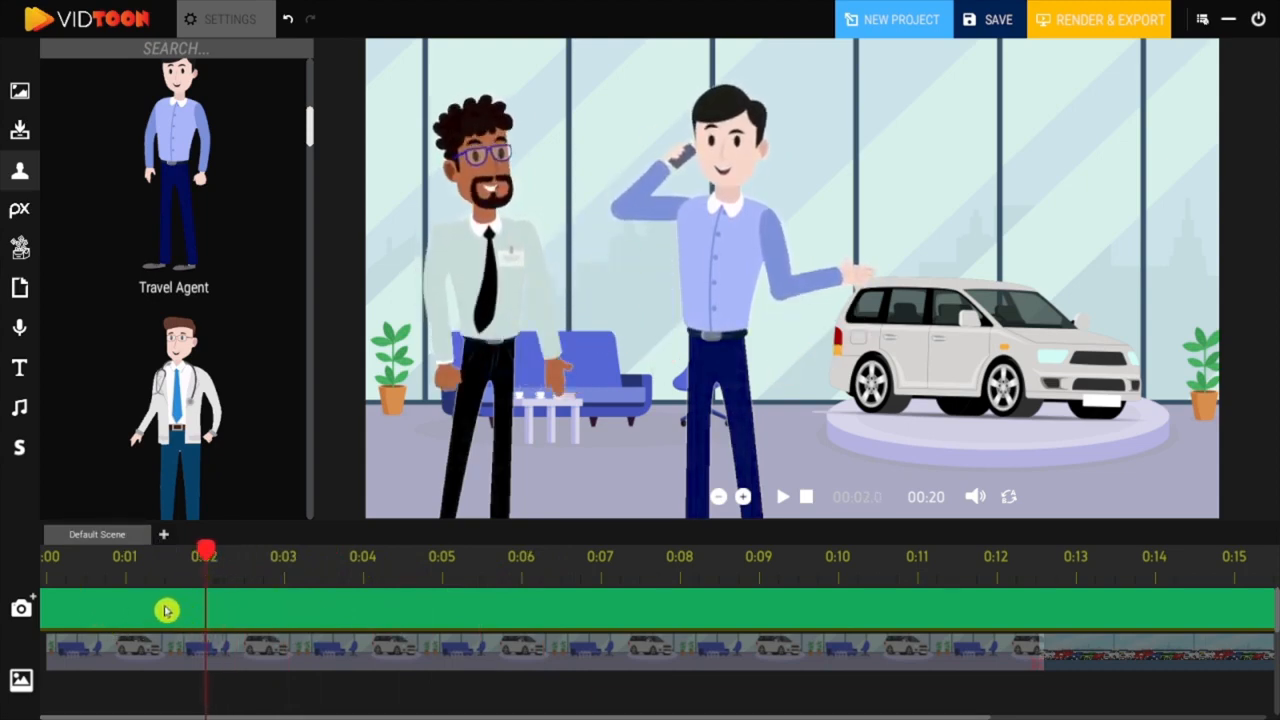
{"action": "left_click", "coordinate": [33, 600]}
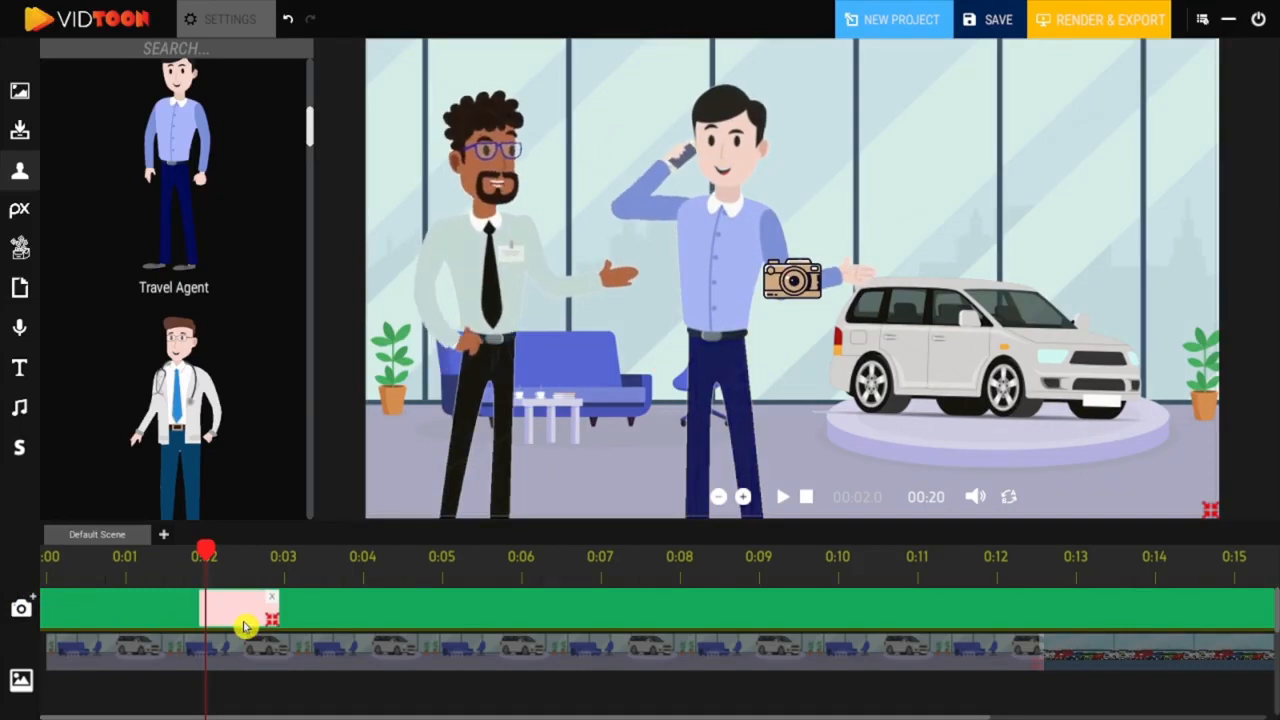
{"action": "left_click_drag", "start_coordinate": [265, 624], "coordinate": [362, 620]}
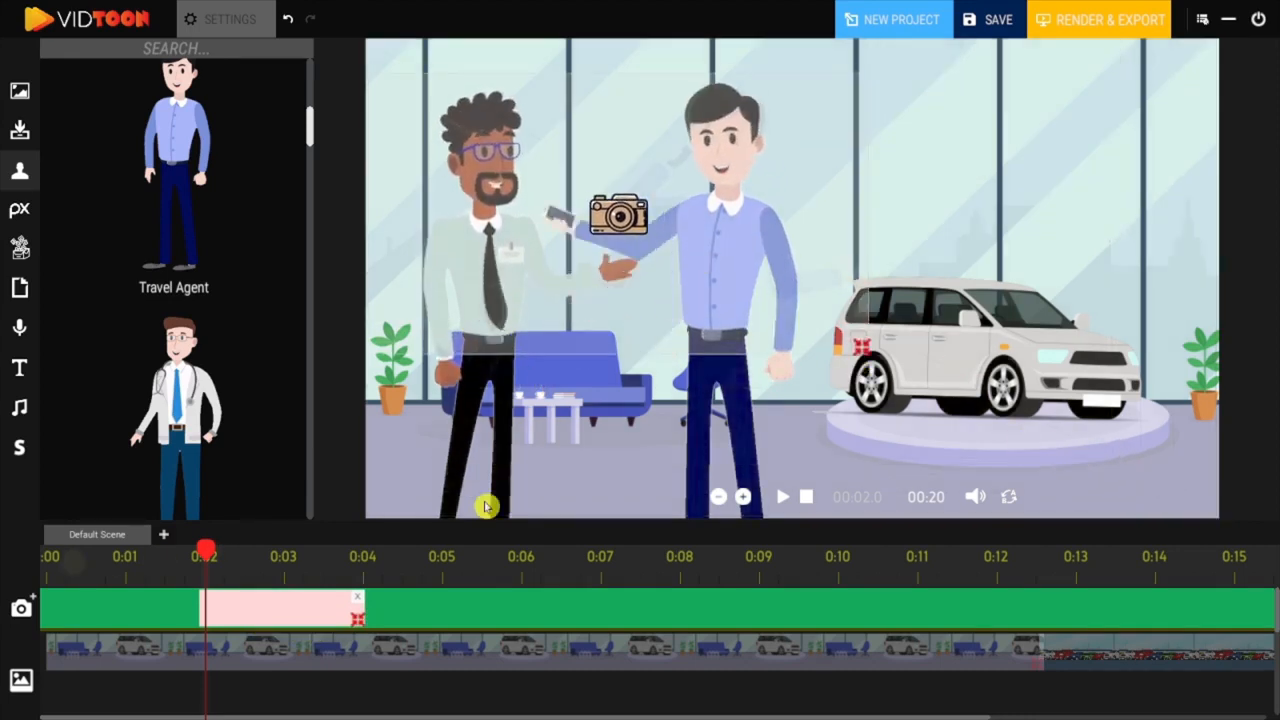
{"action": "left_click", "coordinate": [782, 497]}
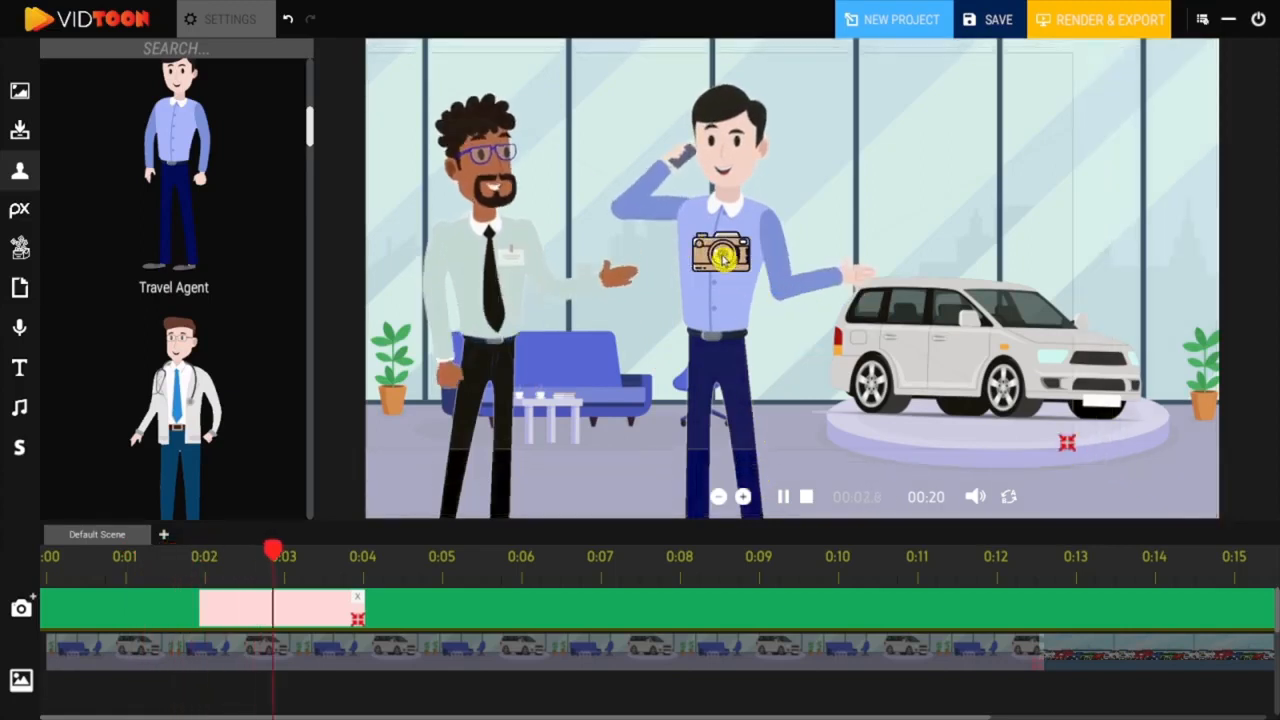
{"action": "left_click", "coordinate": [786, 497]}
Add a second camera from 4 to 6 seconds on the camera track and preview it
{"action": "left_click_drag", "start_coordinate": [448, 553], "coordinate": [364, 568]}
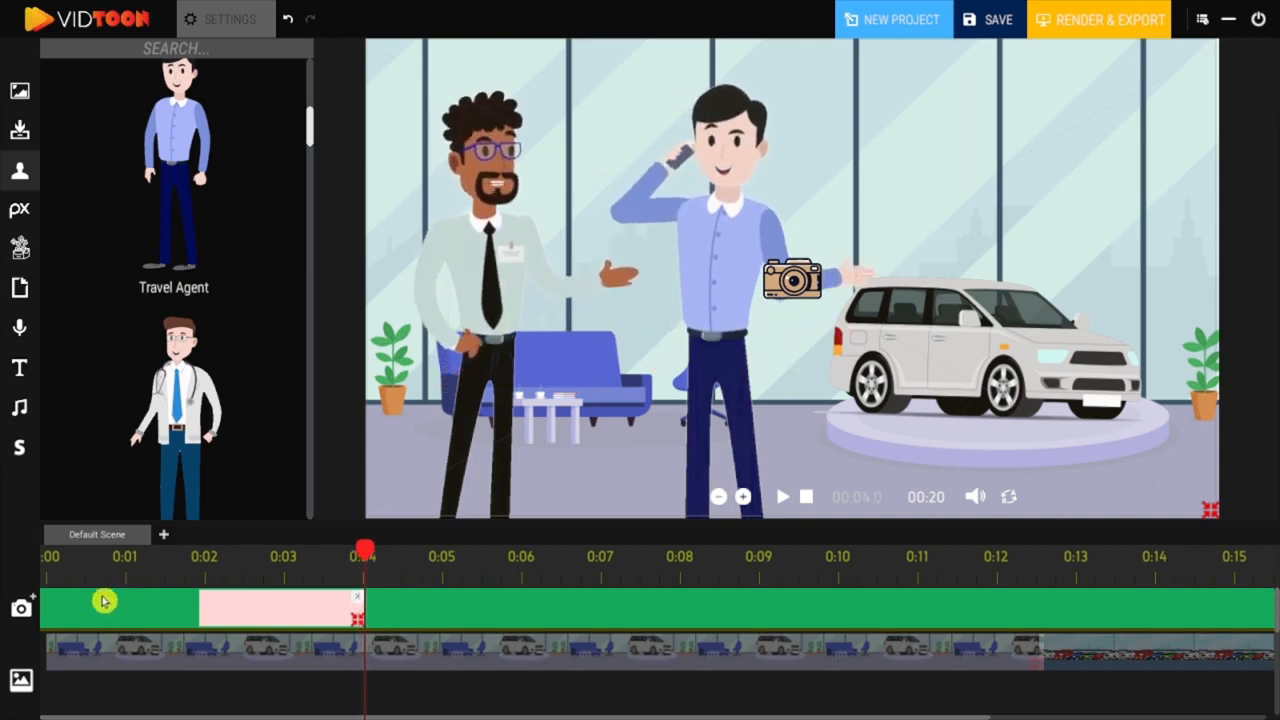
{"action": "left_click", "coordinate": [34, 600]}
{"action": "left_click_drag", "start_coordinate": [434, 621], "coordinate": [519, 622]}
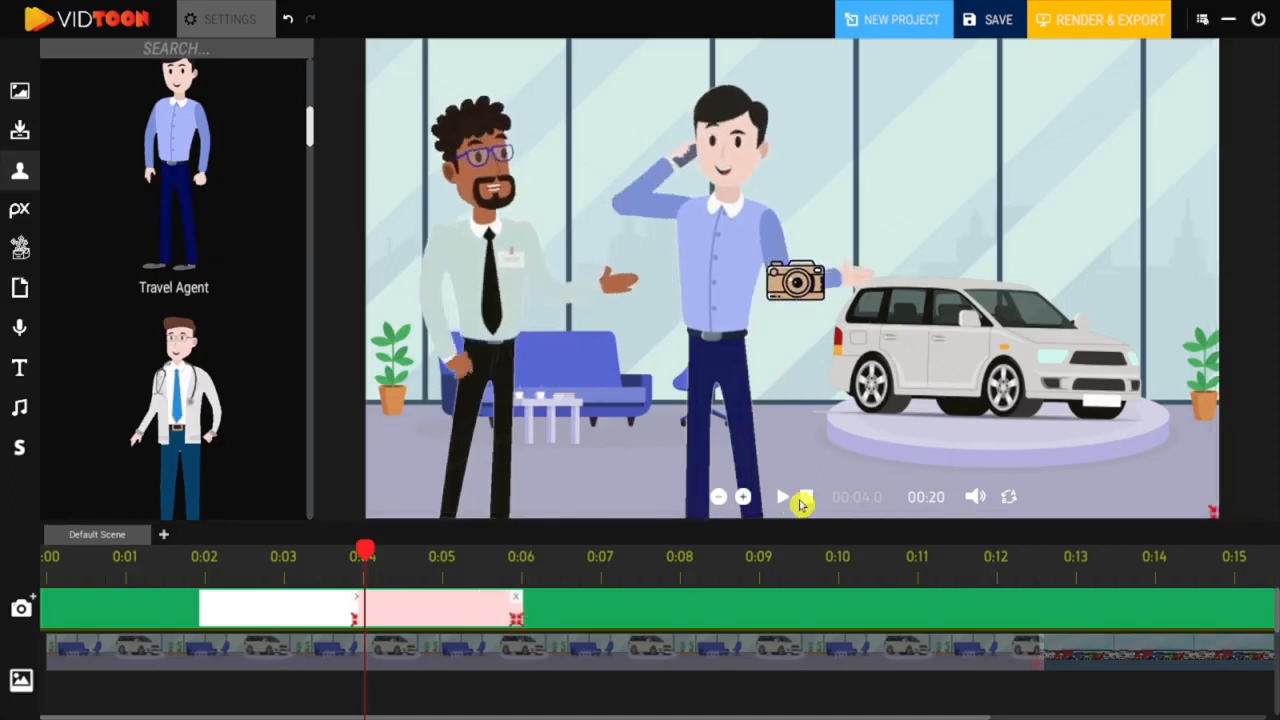
{"action": "left_click", "coordinate": [783, 499]}
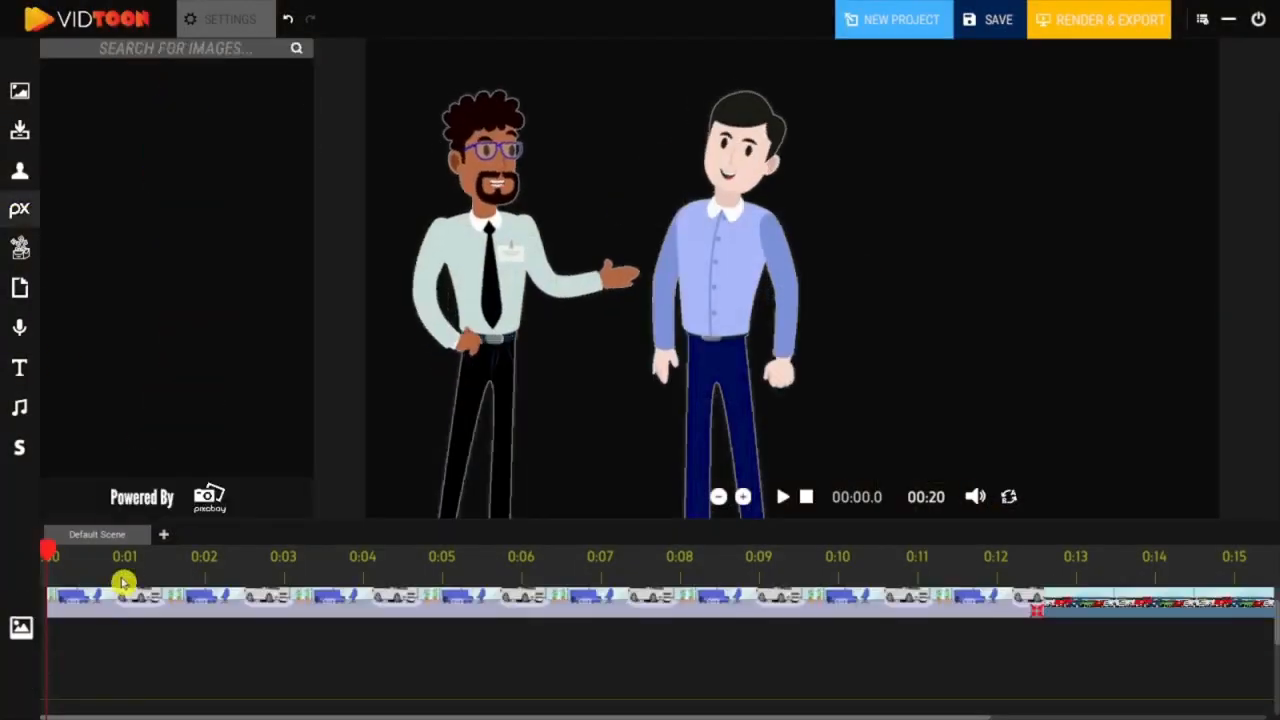
With the playhead at about 1.2 seconds, search images for "question" and download the picture of red triangular question-mark signs
{"action": "left_click_drag", "start_coordinate": [128, 560], "coordinate": [140, 563]}
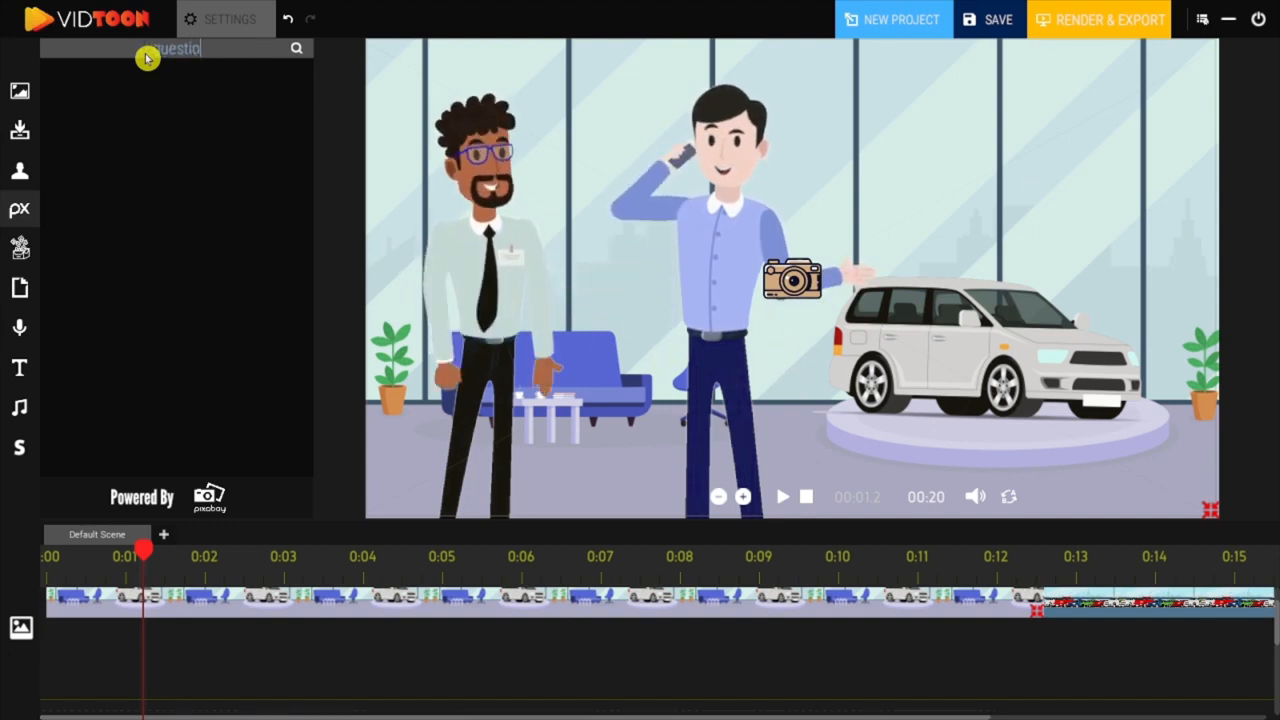
{"action": "left_click", "coordinate": [299, 49]}
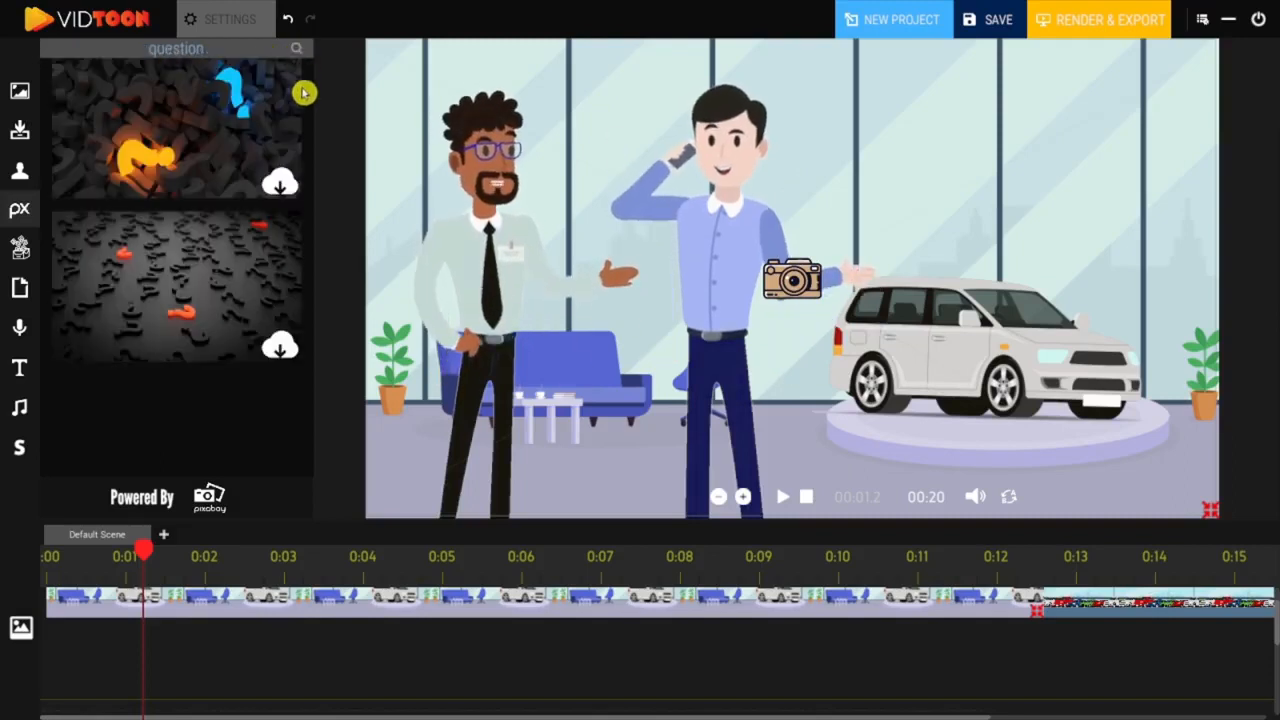
{"action": "left_click_drag", "start_coordinate": [314, 140], "coordinate": [310, 415]}
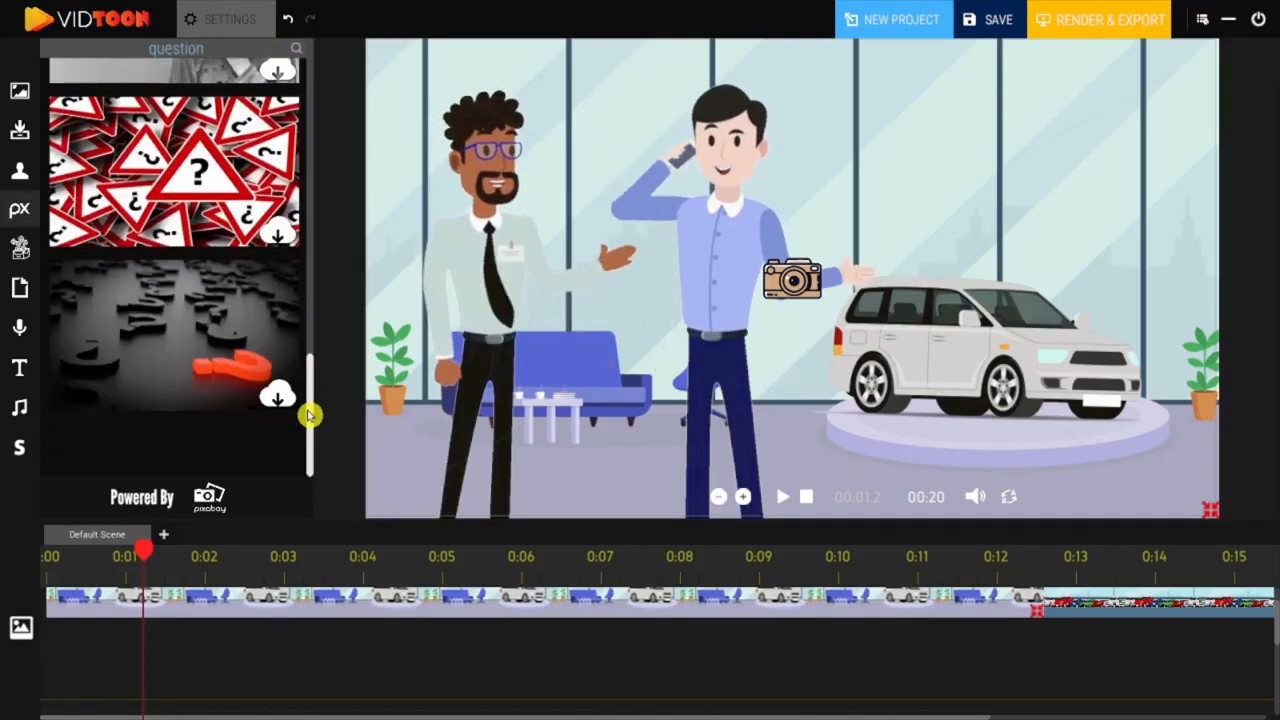
{"action": "left_click", "coordinate": [278, 232]}
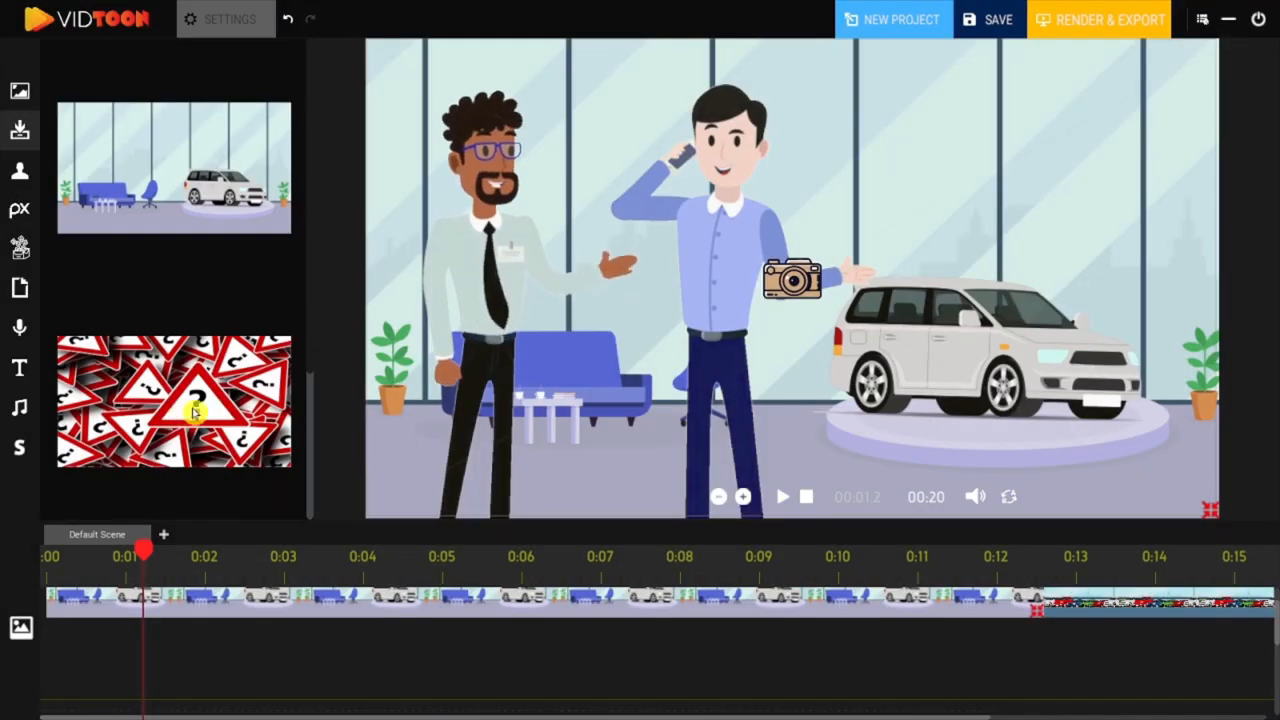
Try placing the downloaded question-mark image above the car and duplicating its clip, and remove it from the timeline
{"action": "left_click", "coordinate": [195, 414]}
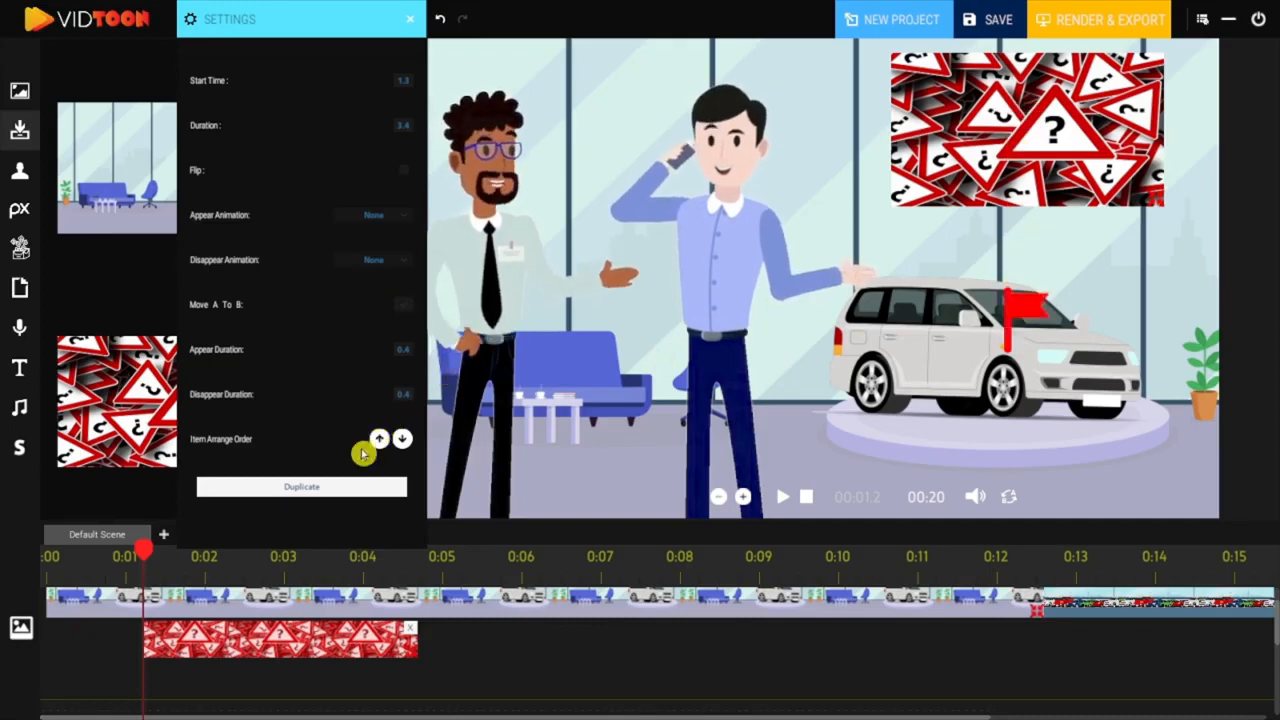
{"action": "left_click", "coordinate": [321, 487]}
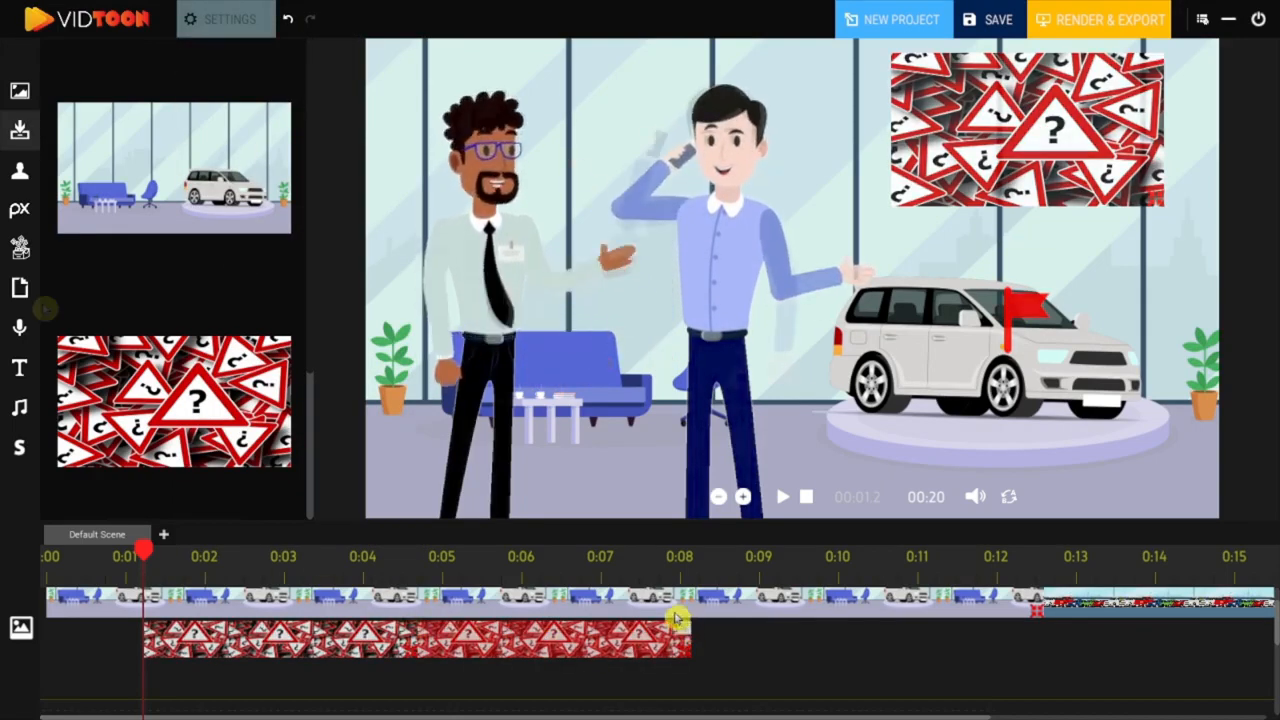
{"action": "key", "text": "Delete"}
Search the icon library for "Money", download the banknote with coin stacks and place it in the scene
{"action": "left_click", "coordinate": [20, 248]}
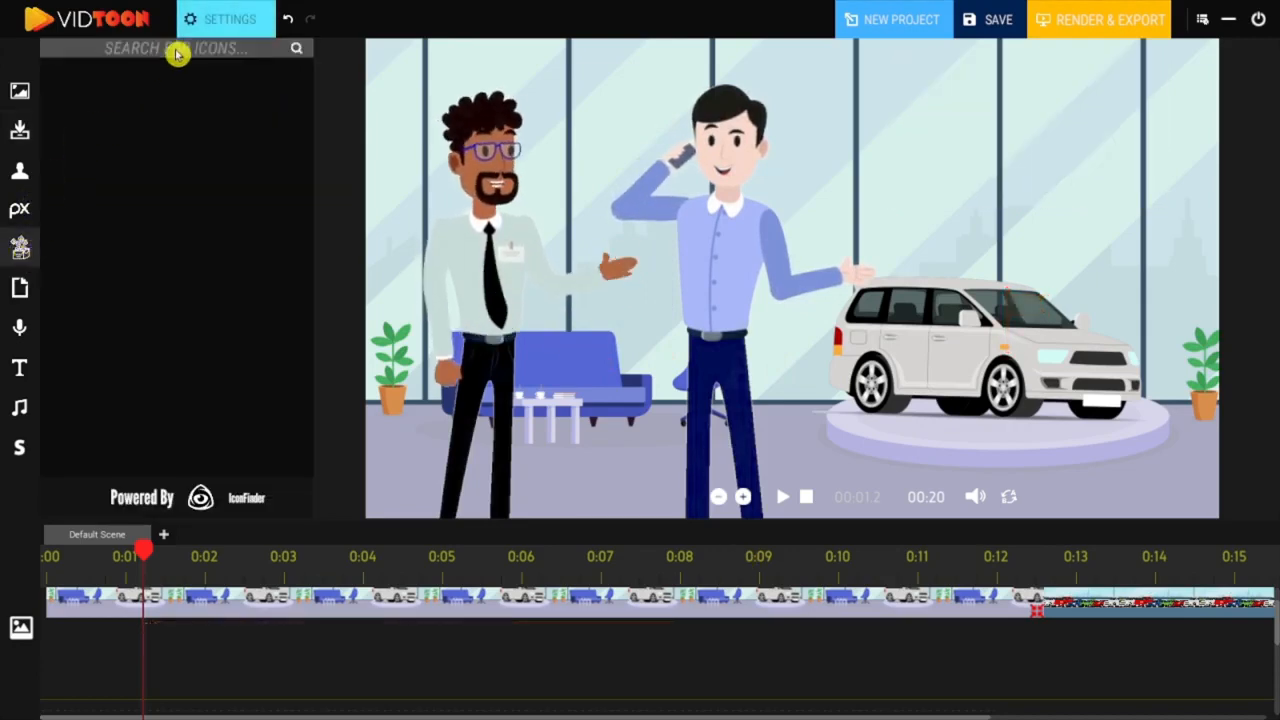
{"action": "left_click", "coordinate": [176, 54]}
{"action": "type", "text": "Money"}
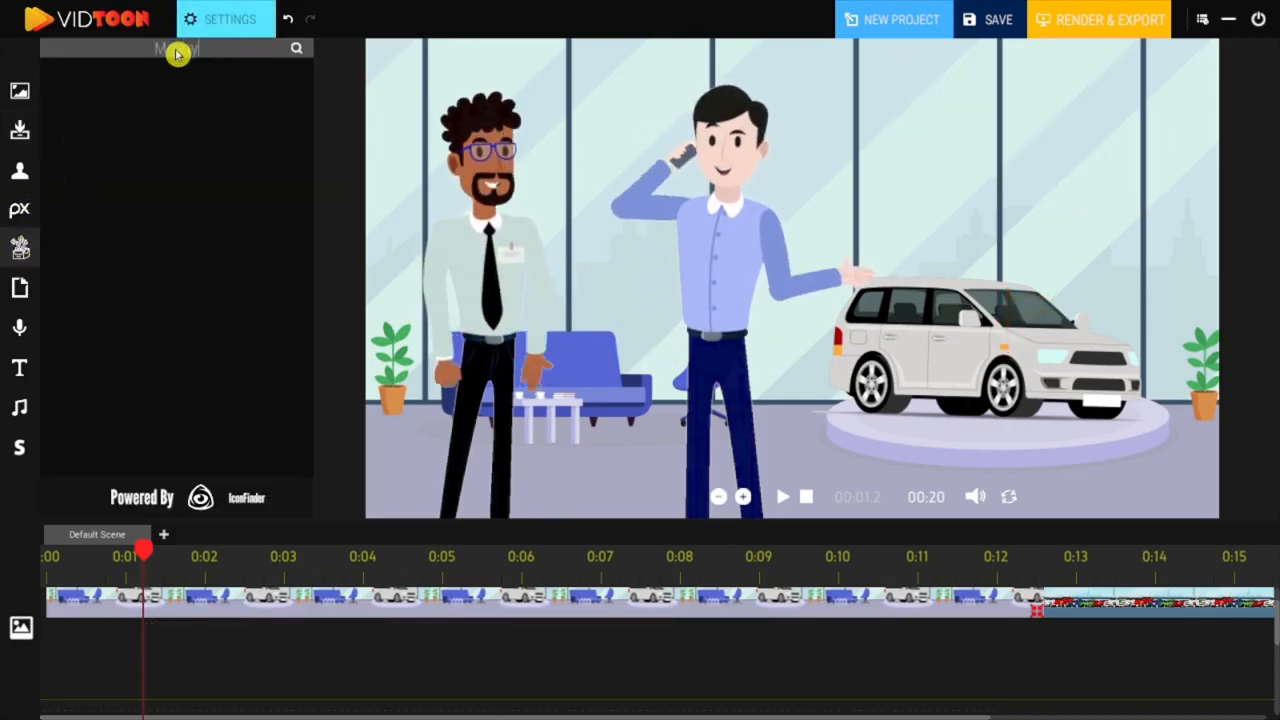
{"action": "left_click_drag", "start_coordinate": [312, 210], "coordinate": [323, 97]}
{"action": "left_click", "coordinate": [274, 335]}
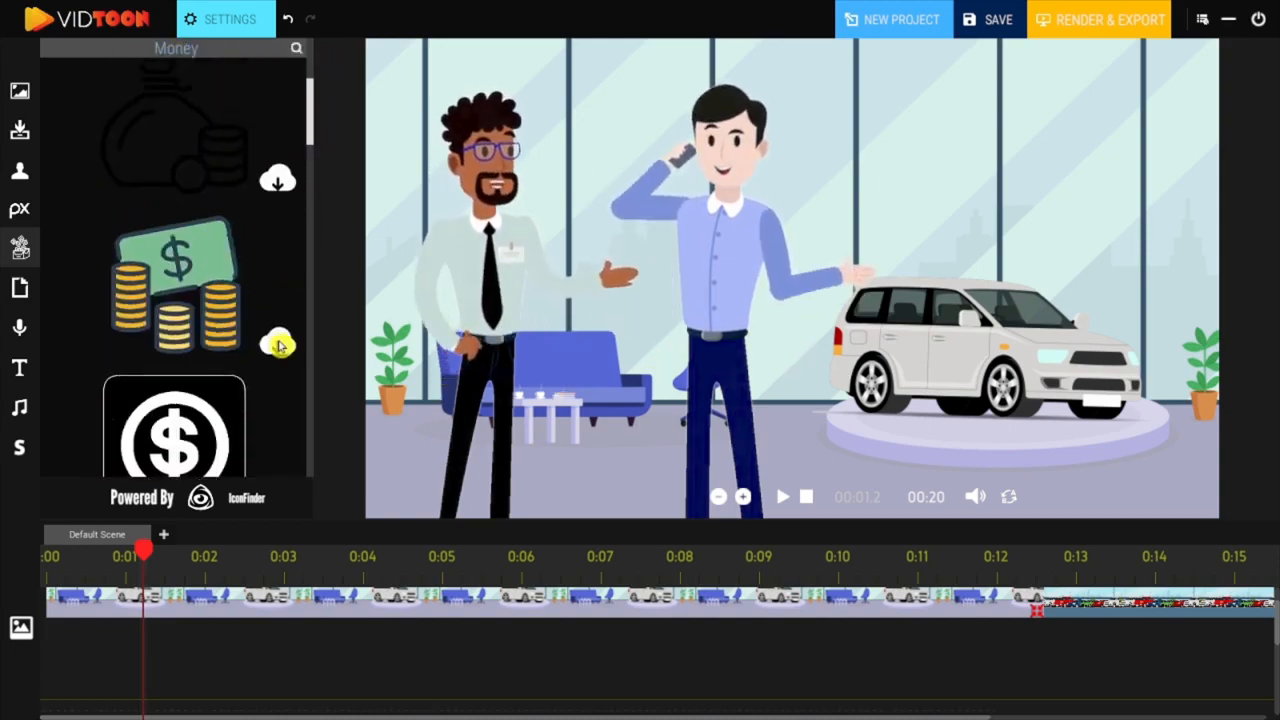
{"action": "left_click_drag", "start_coordinate": [203, 320], "coordinate": [837, 134]}
{"action": "left_click_drag", "start_coordinate": [189, 651], "coordinate": [686, 640]}
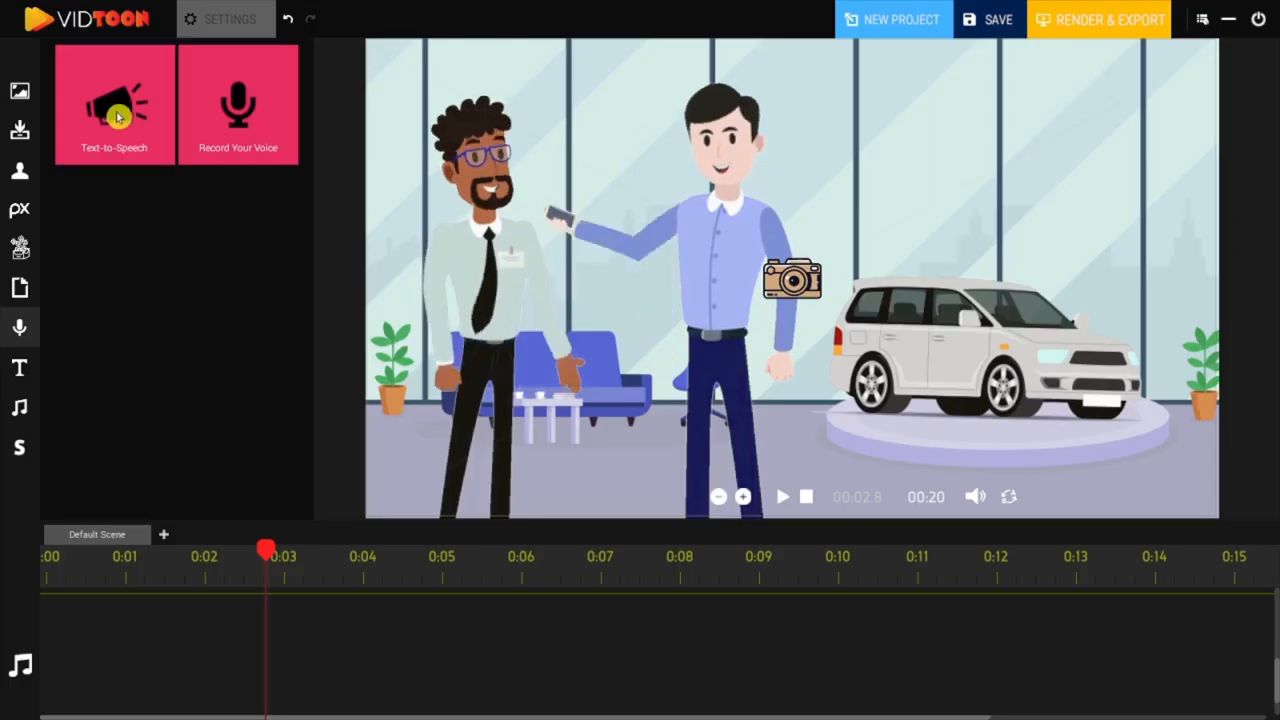
Add a text-to-speech clip to the audio track from 2 to 8 seconds and open its settings
{"action": "left_click_drag", "start_coordinate": [197, 182], "coordinate": [490, 719]}
{"action": "left_click_drag", "start_coordinate": [284, 630], "coordinate": [660, 621]}
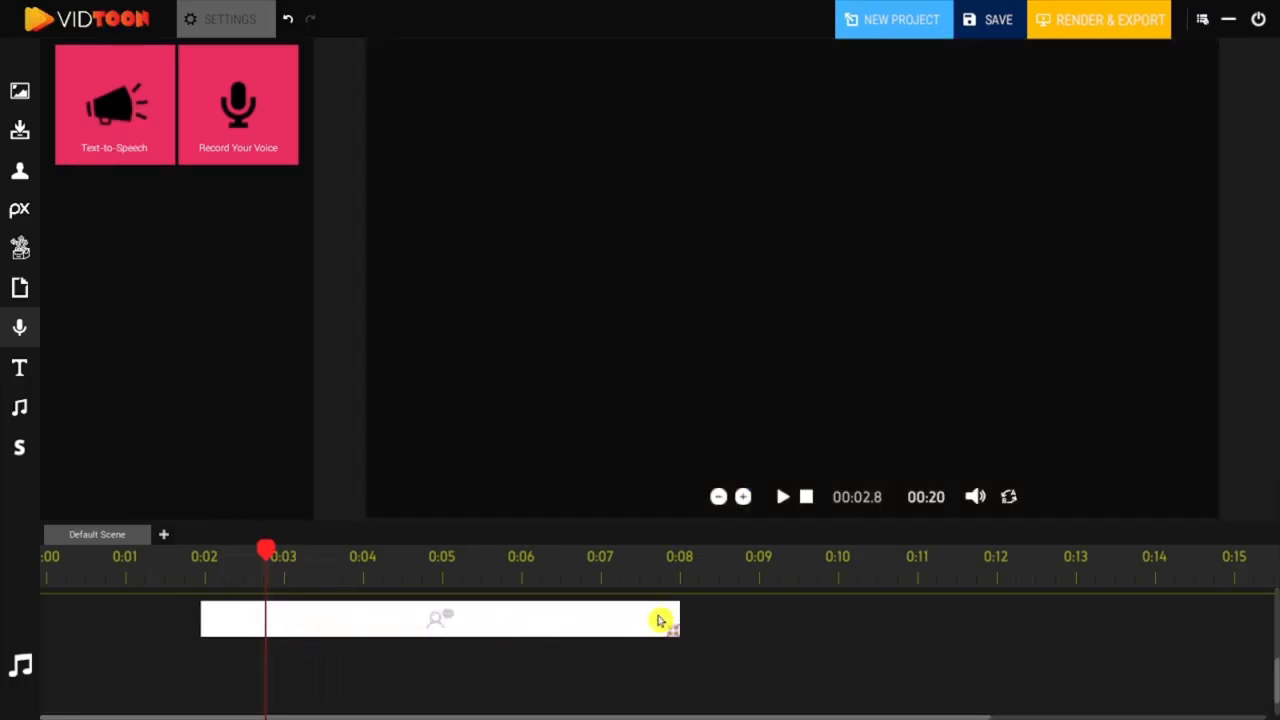
{"action": "left_click", "coordinate": [577, 620]}
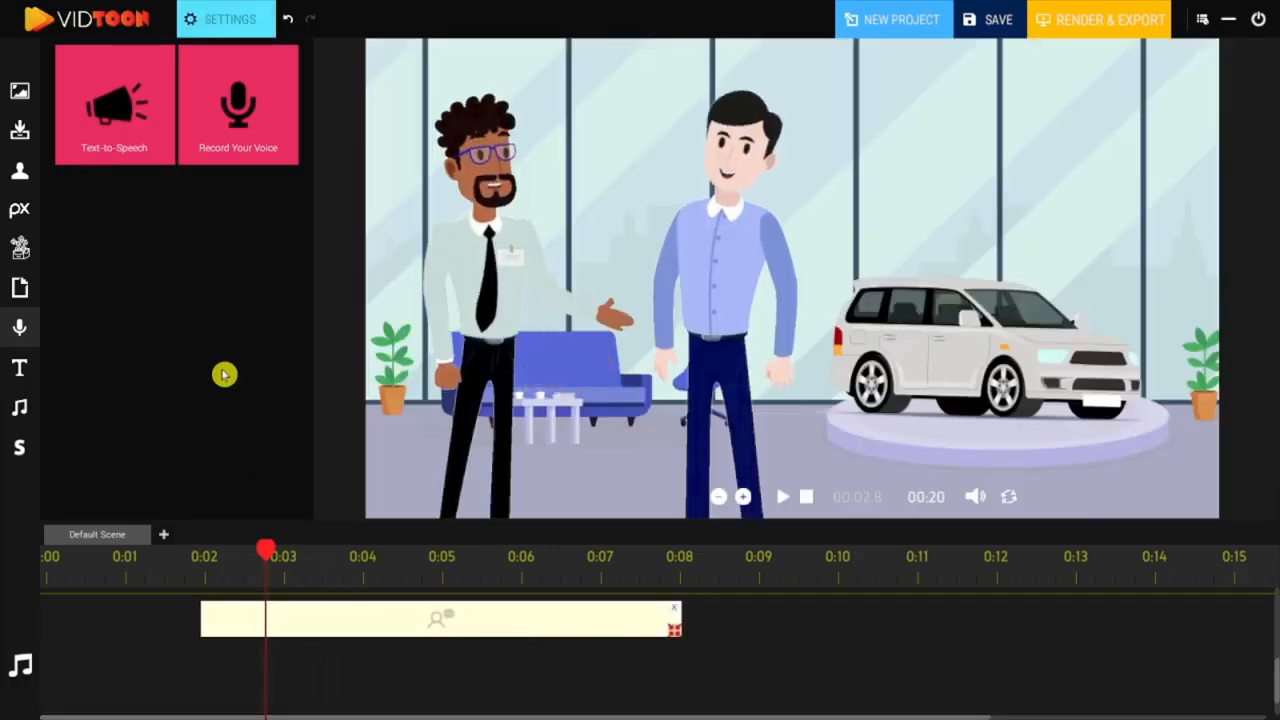
{"action": "left_click", "coordinate": [213, 26]}
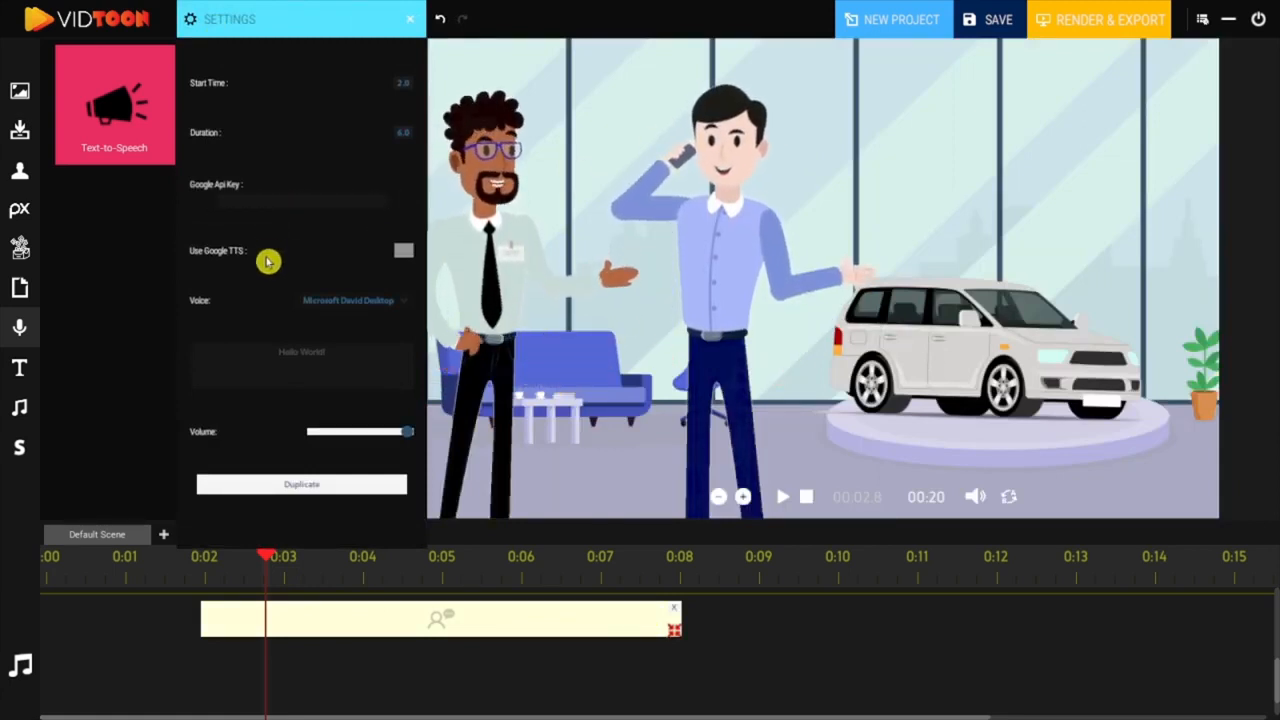
Switch the speech voice to Microsoft Zira Desktop and back to Microsoft David Desktop
{"action": "left_click", "coordinate": [375, 304]}
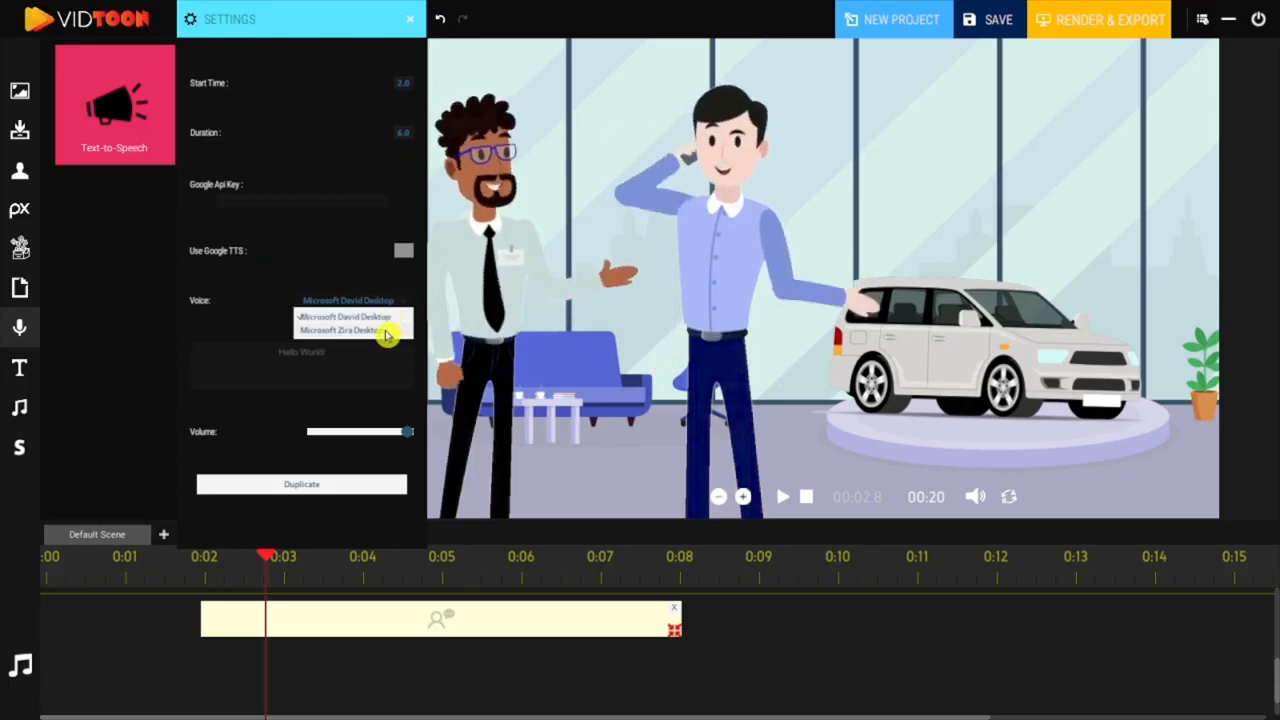
{"action": "left_click", "coordinate": [385, 330]}
{"action": "left_click", "coordinate": [388, 302]}
{"action": "left_click", "coordinate": [383, 323]}
Replace the text-to-speech script with "Are You looking for a good car" and close the clip's settings
{"action": "left_click_drag", "start_coordinate": [343, 346], "coordinate": [220, 358]}
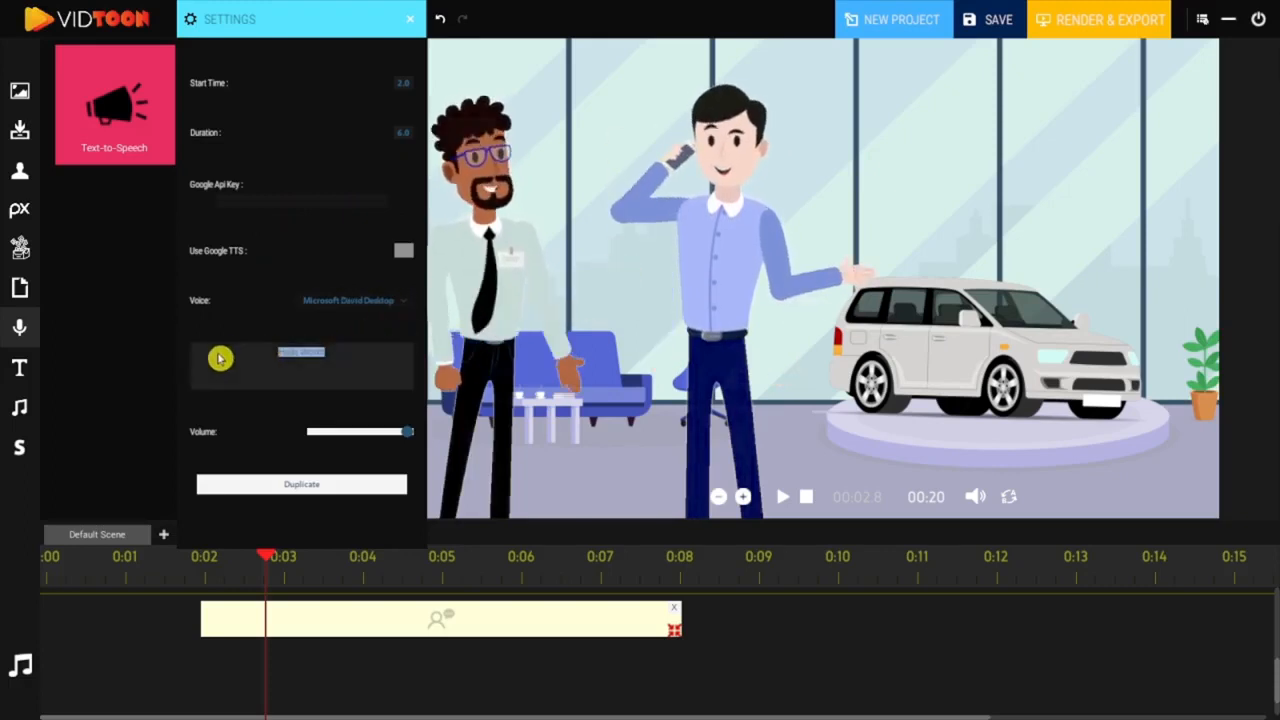
{"action": "type", "text": "Are You testing"}
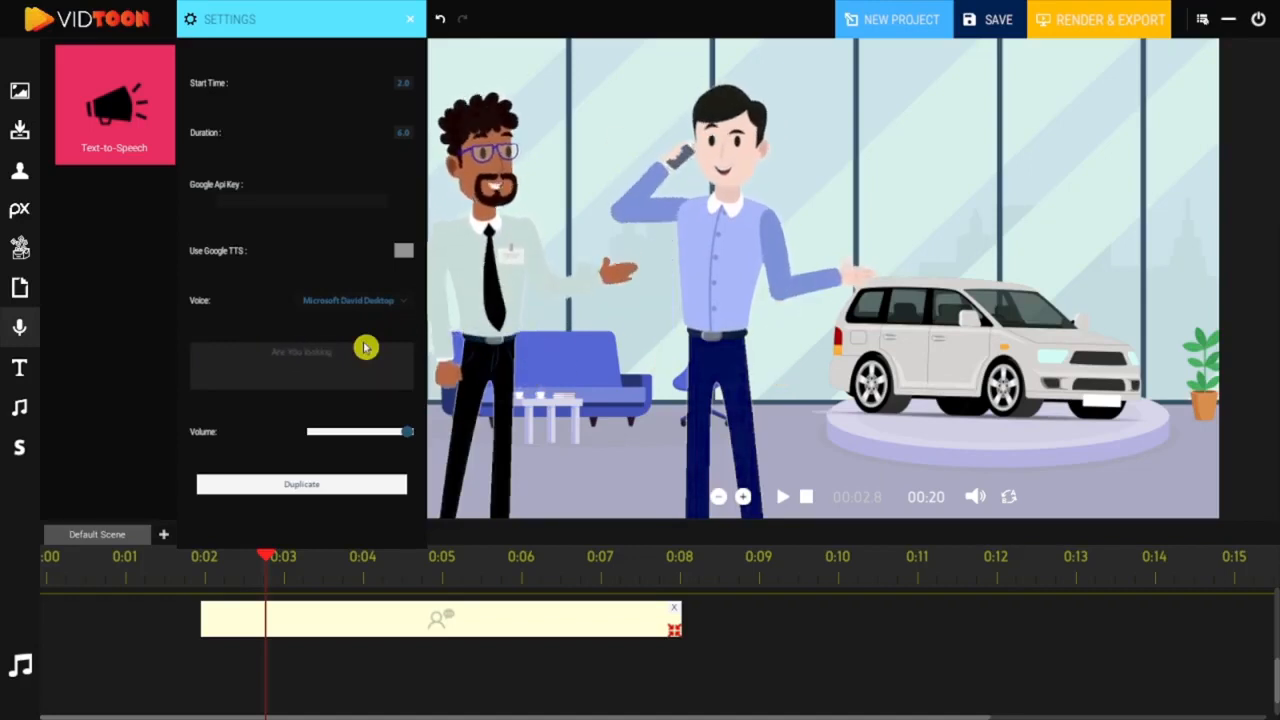
{"action": "type", "text": " for a good car"}
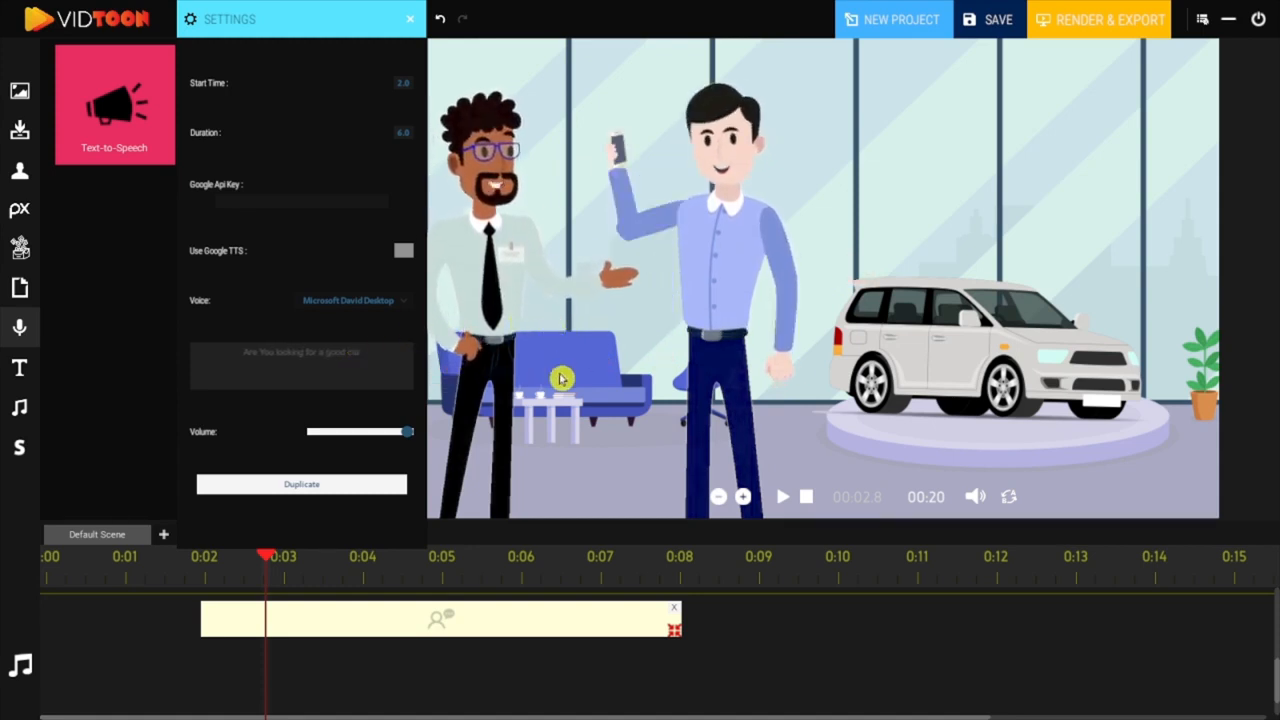
{"action": "left_click", "coordinate": [551, 371]}
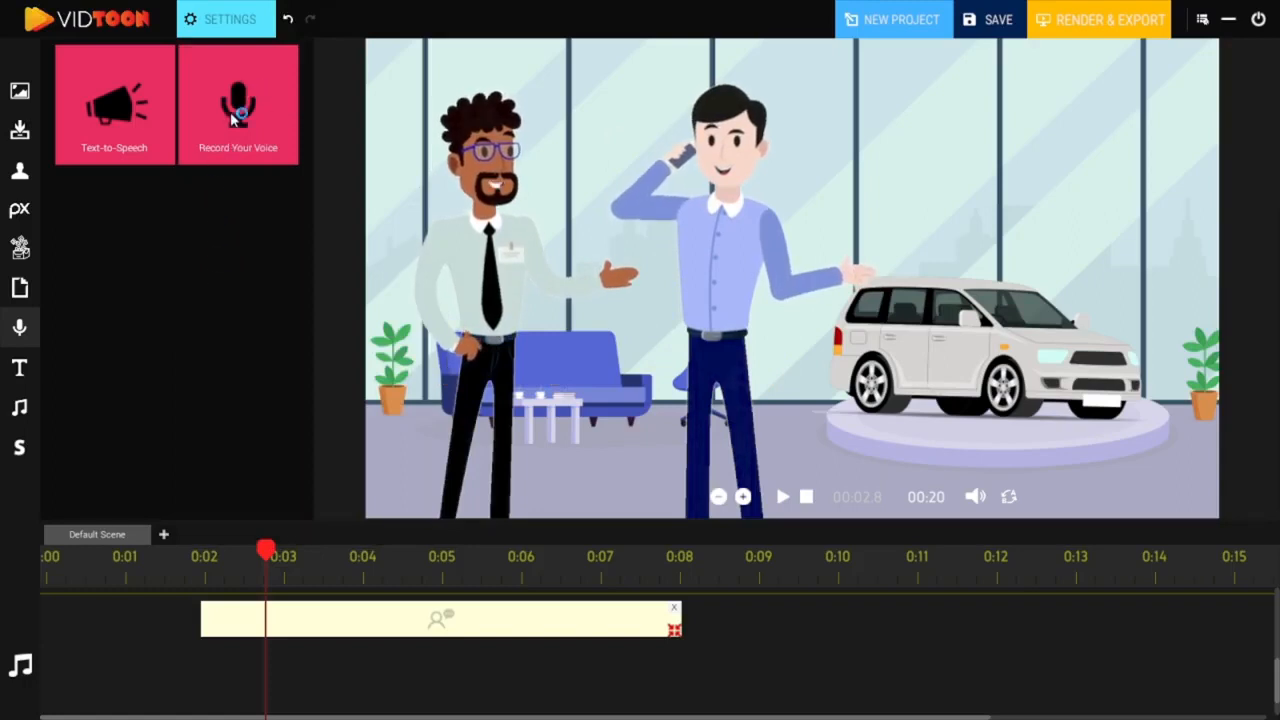
Try a voice-recording clip starting at 2.3 seconds, and delete it along with the text-to-speech clip
{"action": "left_click_drag", "start_coordinate": [242, 114], "coordinate": [418, 679]}
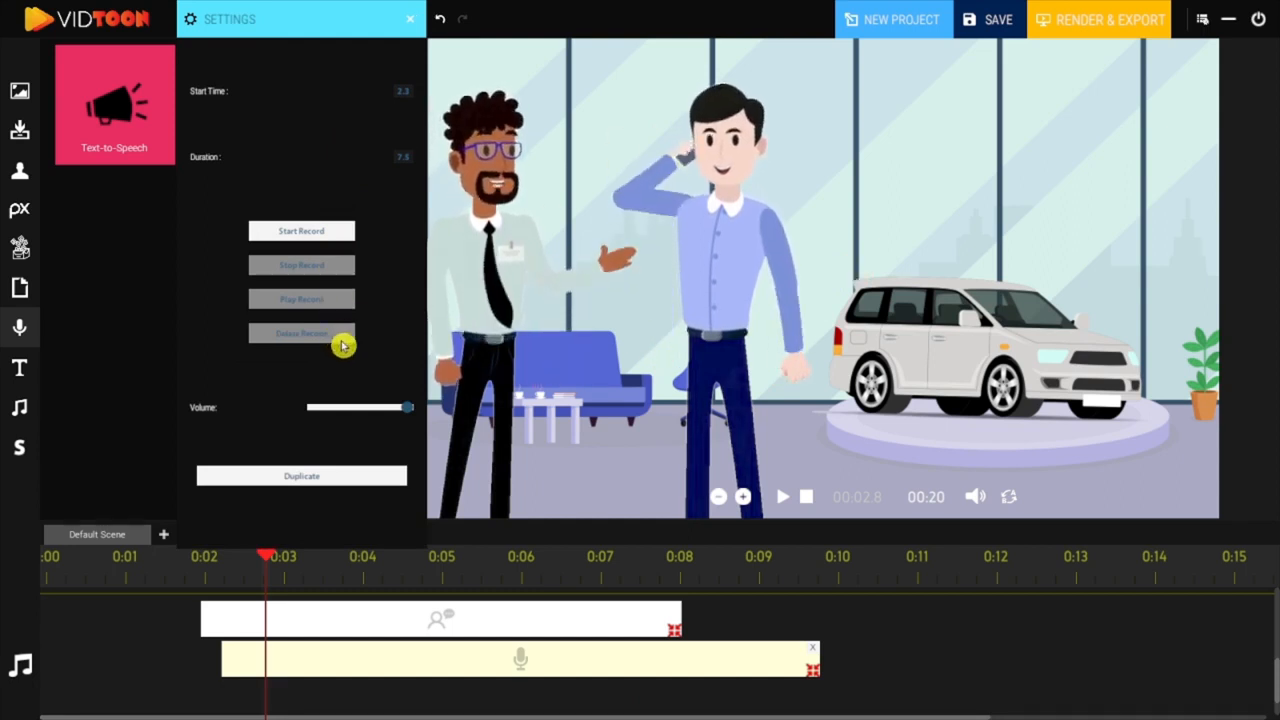
{"action": "left_click", "coordinate": [409, 24]}
{"action": "left_click", "coordinate": [813, 667]}
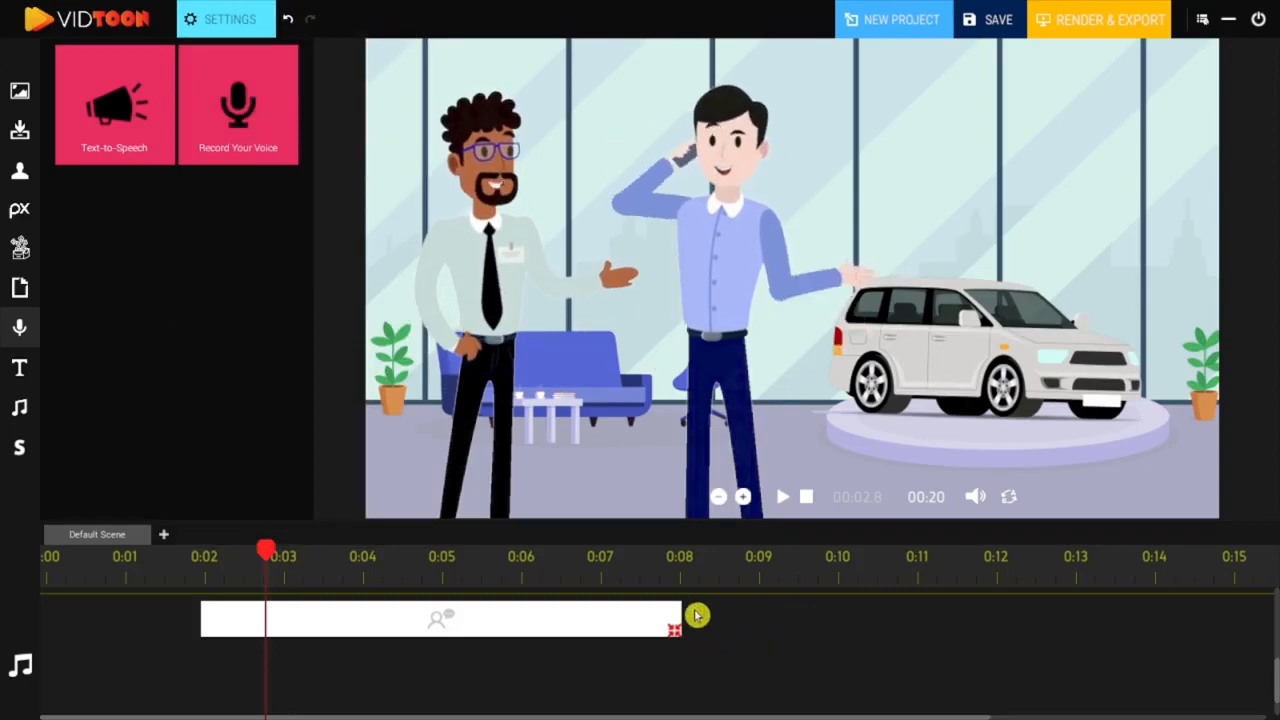
{"action": "left_click", "coordinate": [677, 614]}
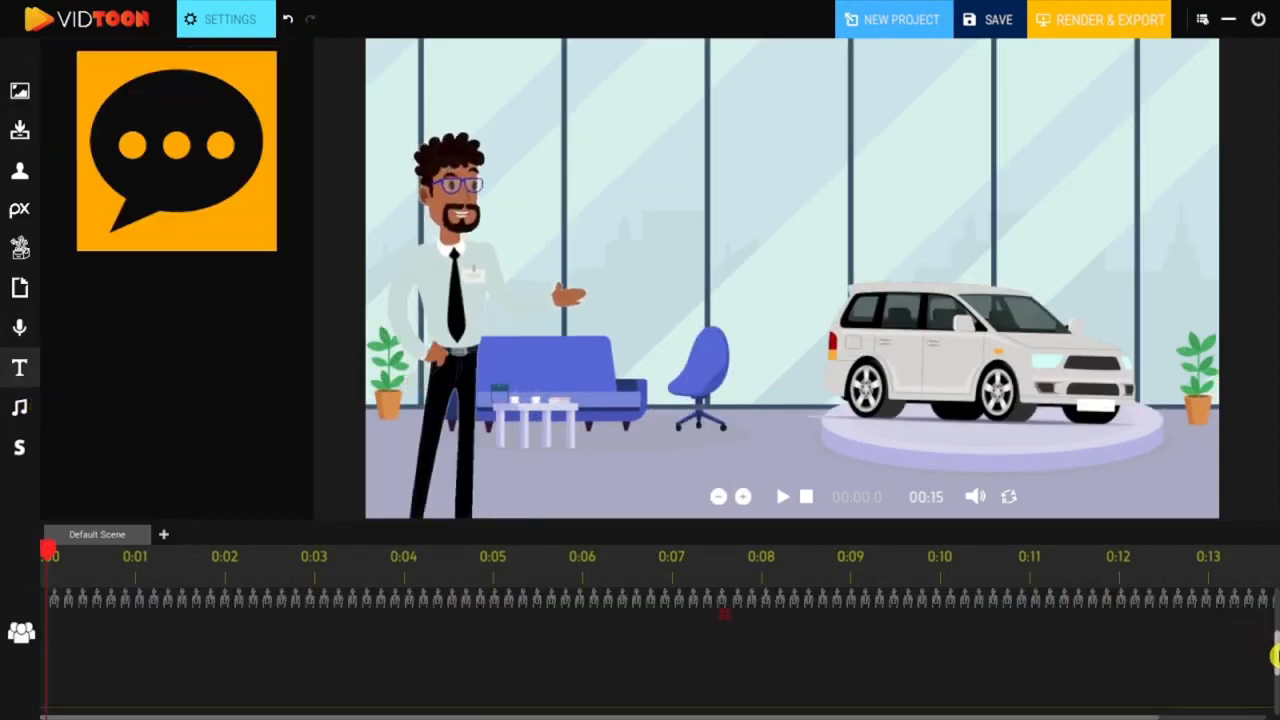
Add a text clip from 1 to 5 seconds with a grey background, Alegreya-Black font and the text "Are you looking", and preview it
{"action": "left_click_drag", "start_coordinate": [1276, 655], "coordinate": [1276, 672]}
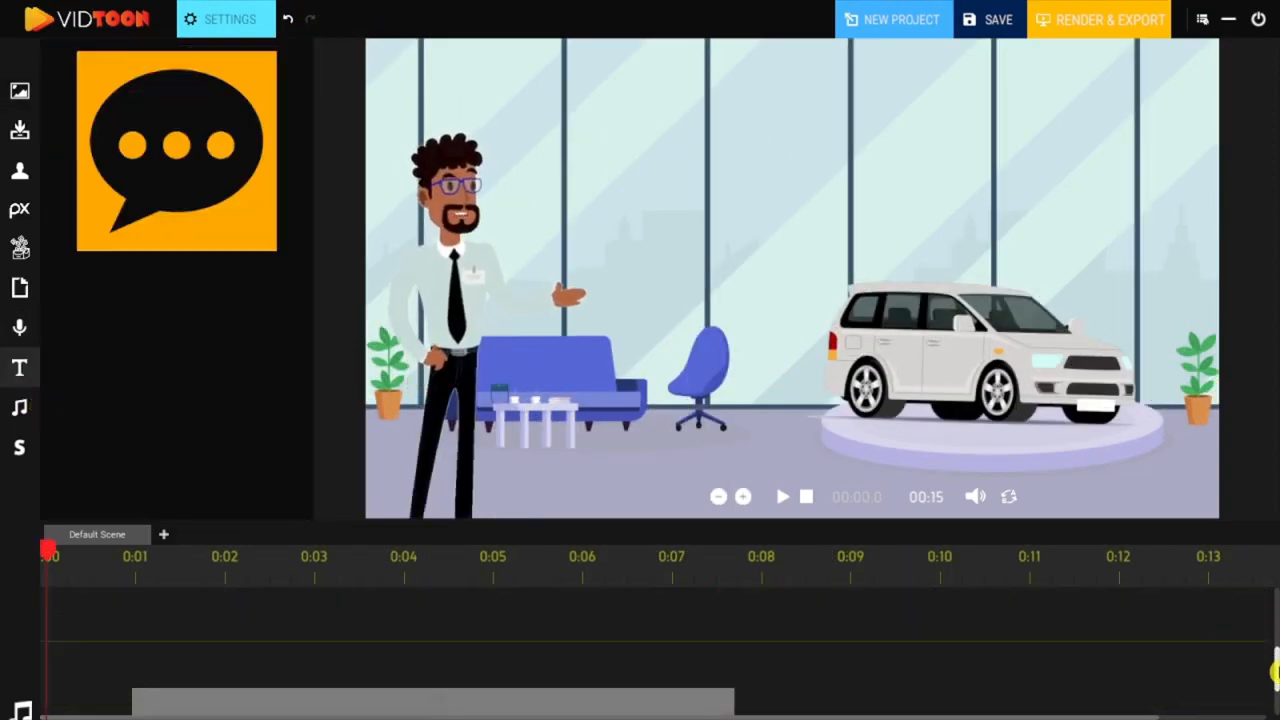
{"action": "left_click_drag", "start_coordinate": [137, 153], "coordinate": [258, 622]}
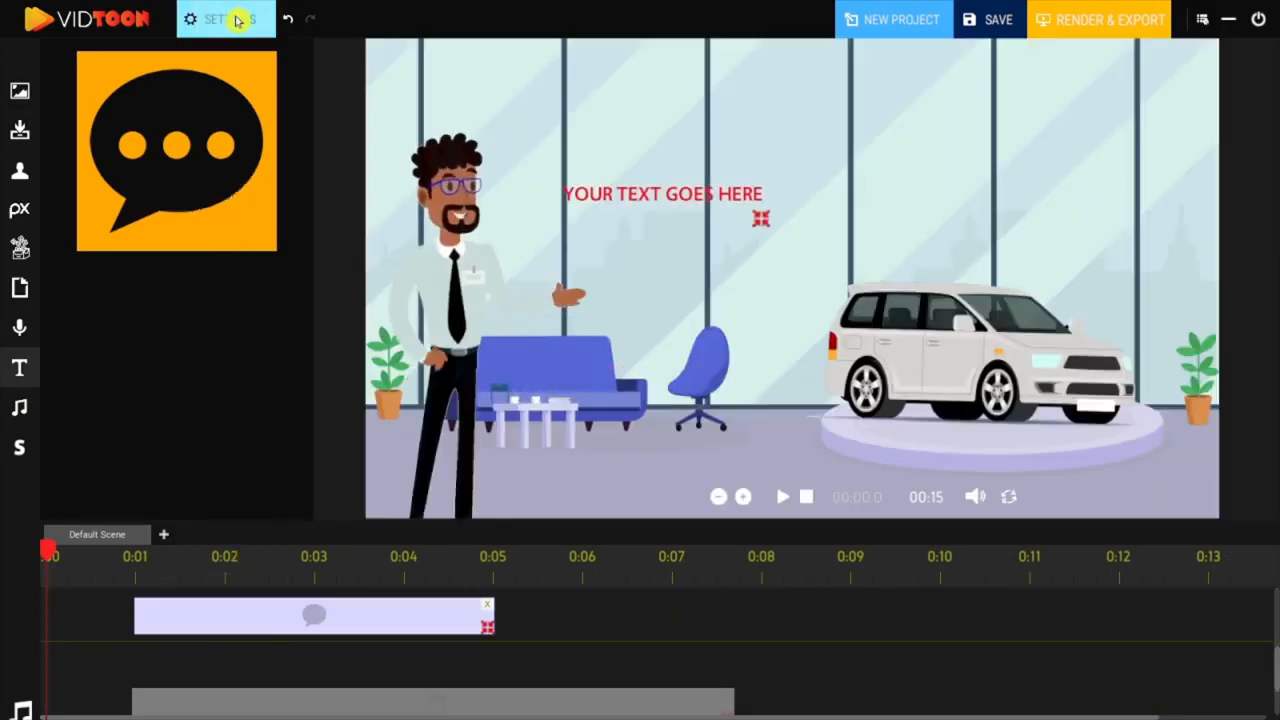
{"action": "left_click", "coordinate": [237, 20]}
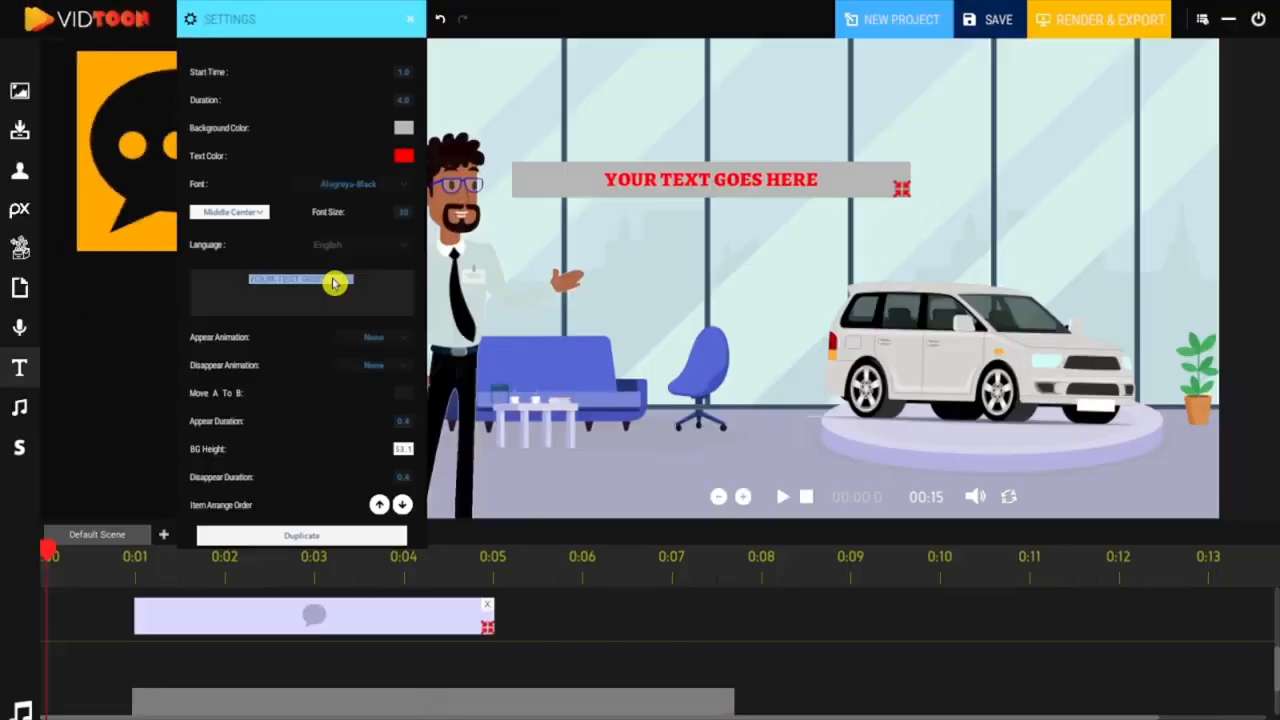
{"action": "type", "text": "Are you looking"}
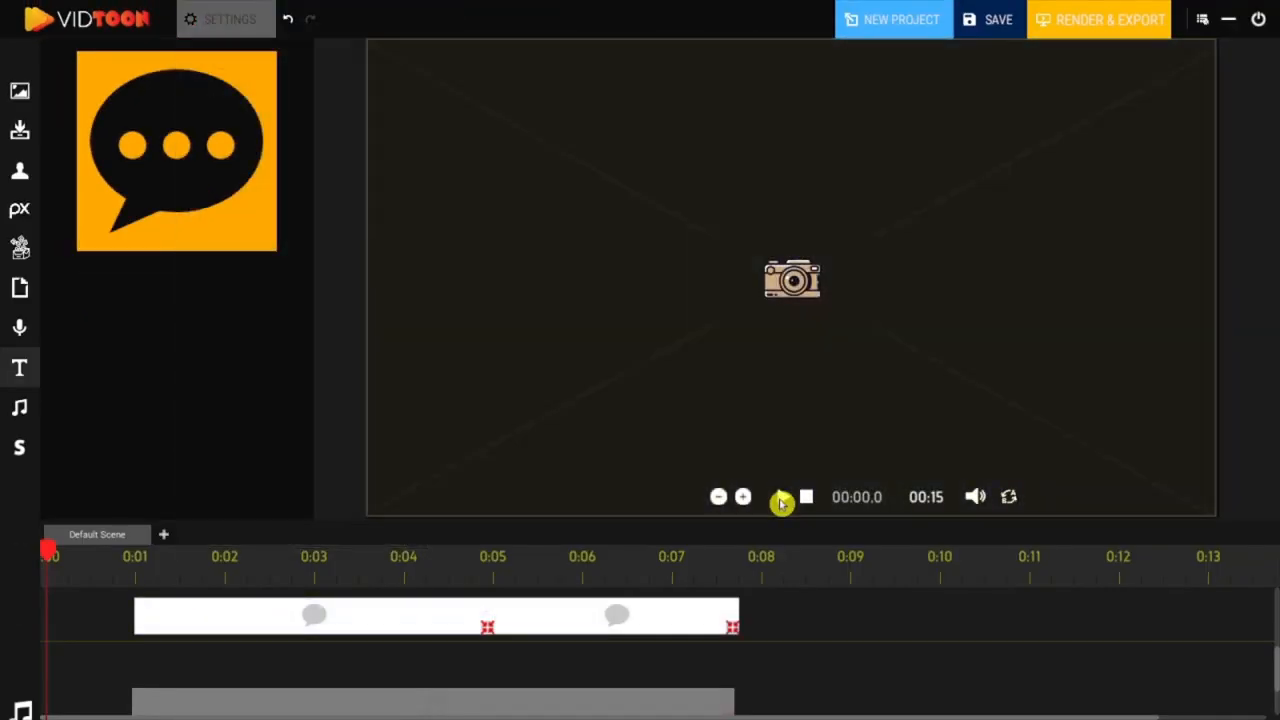
{"action": "left_click", "coordinate": [782, 500]}
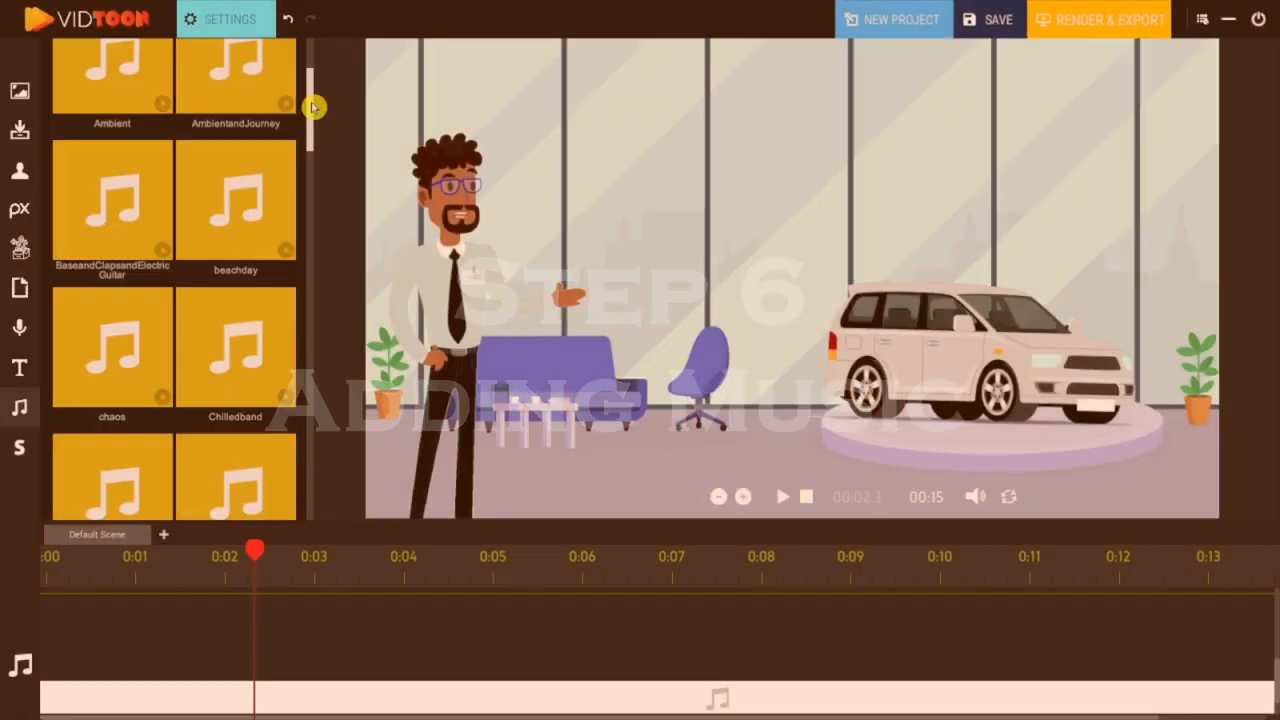
Add the Dancebattle music at the start of the audio track and extend it to the full 15 seconds
{"action": "left_click_drag", "start_coordinate": [309, 106], "coordinate": [310, 207]}
{"action": "left_click_drag", "start_coordinate": [310, 207], "coordinate": [311, 225]}
{"action": "left_click_drag", "start_coordinate": [236, 367], "coordinate": [49, 648]}
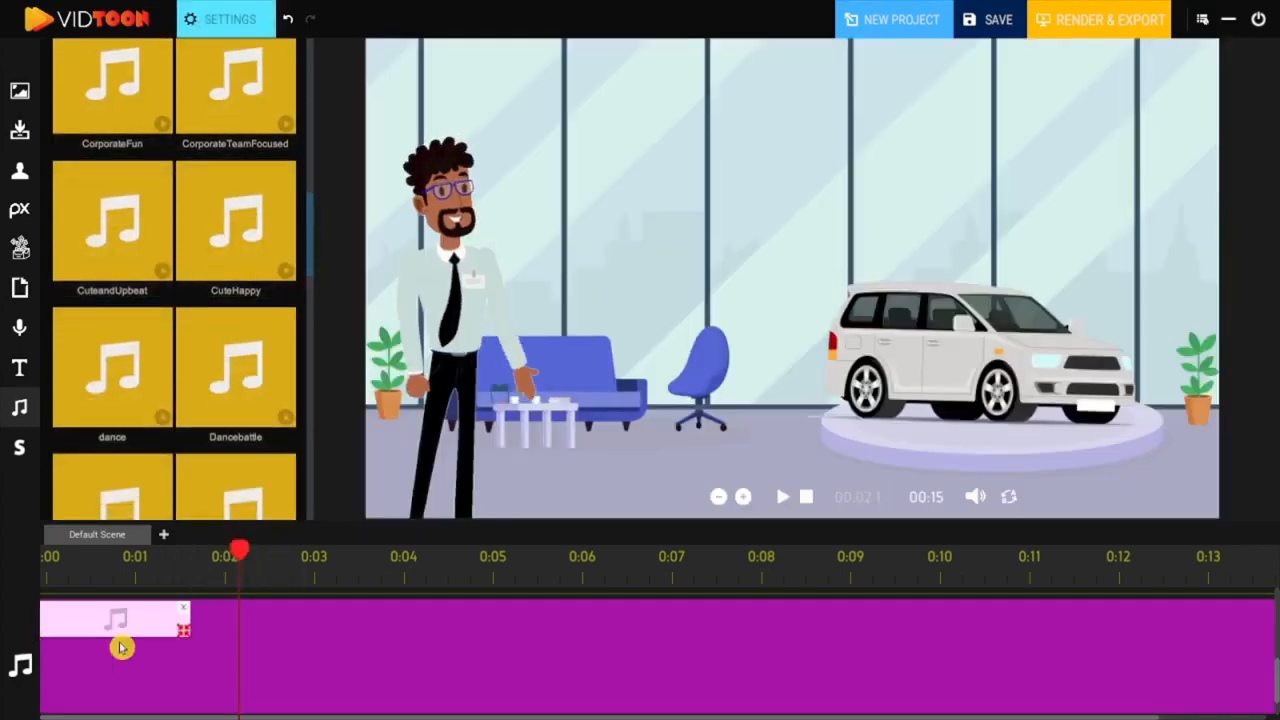
{"action": "left_click_drag", "start_coordinate": [303, 634], "coordinate": [1168, 634]}
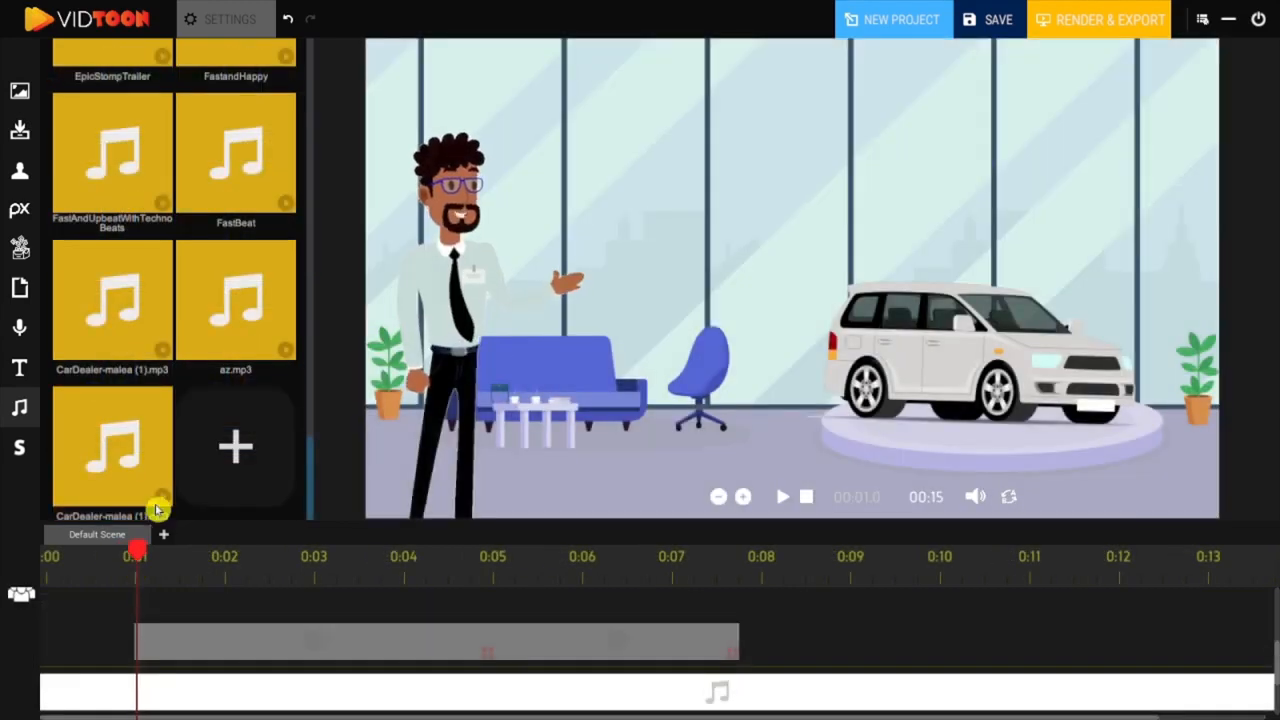
Lower the music clip's volume to just below half and preview the scene from the beginning
{"action": "left_click", "coordinate": [233, 456]}
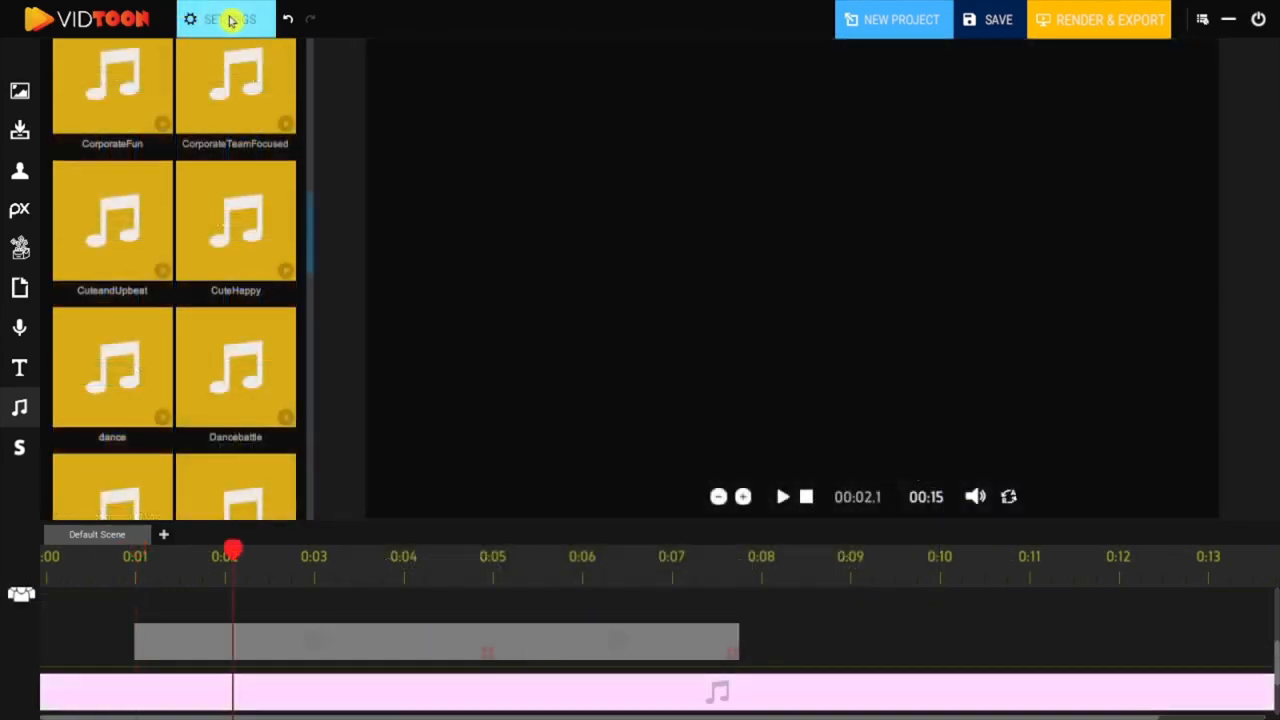
{"action": "left_click", "coordinate": [229, 18]}
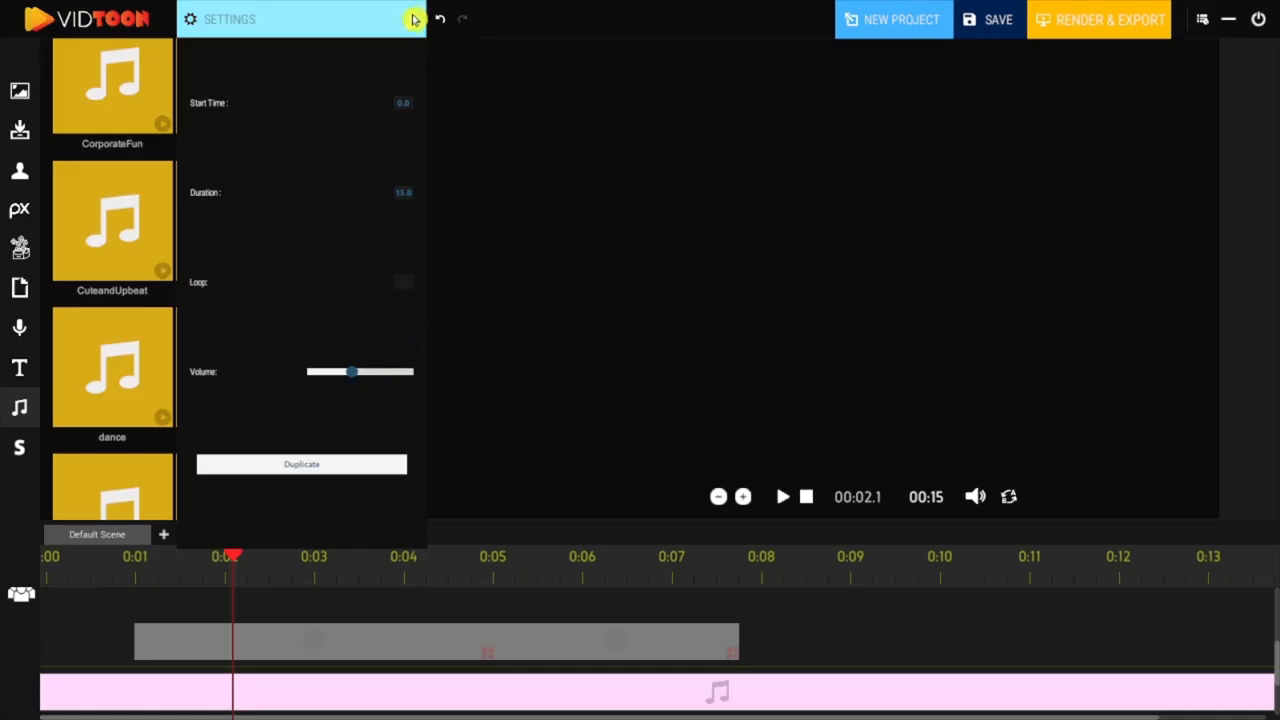
{"action": "left_click", "coordinate": [414, 19]}
{"action": "left_click", "coordinate": [806, 496]}
{"action": "left_click", "coordinate": [783, 496]}
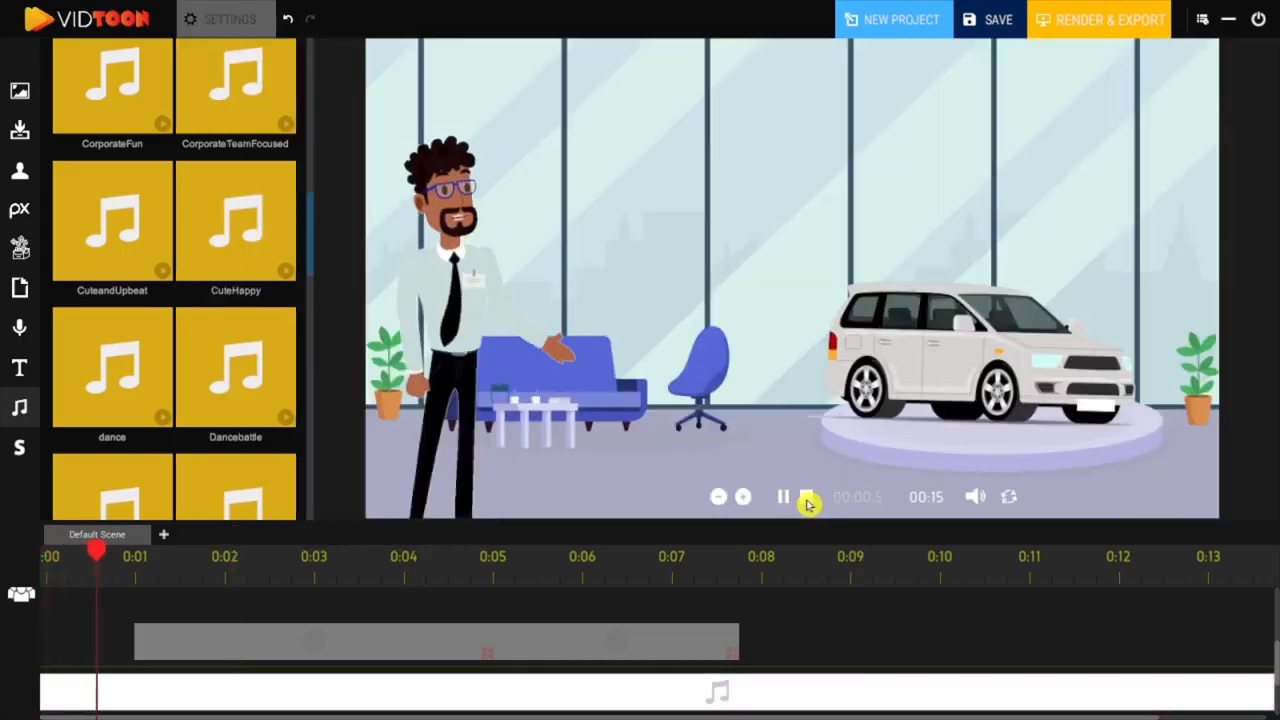
{"action": "left_click", "coordinate": [806, 497]}
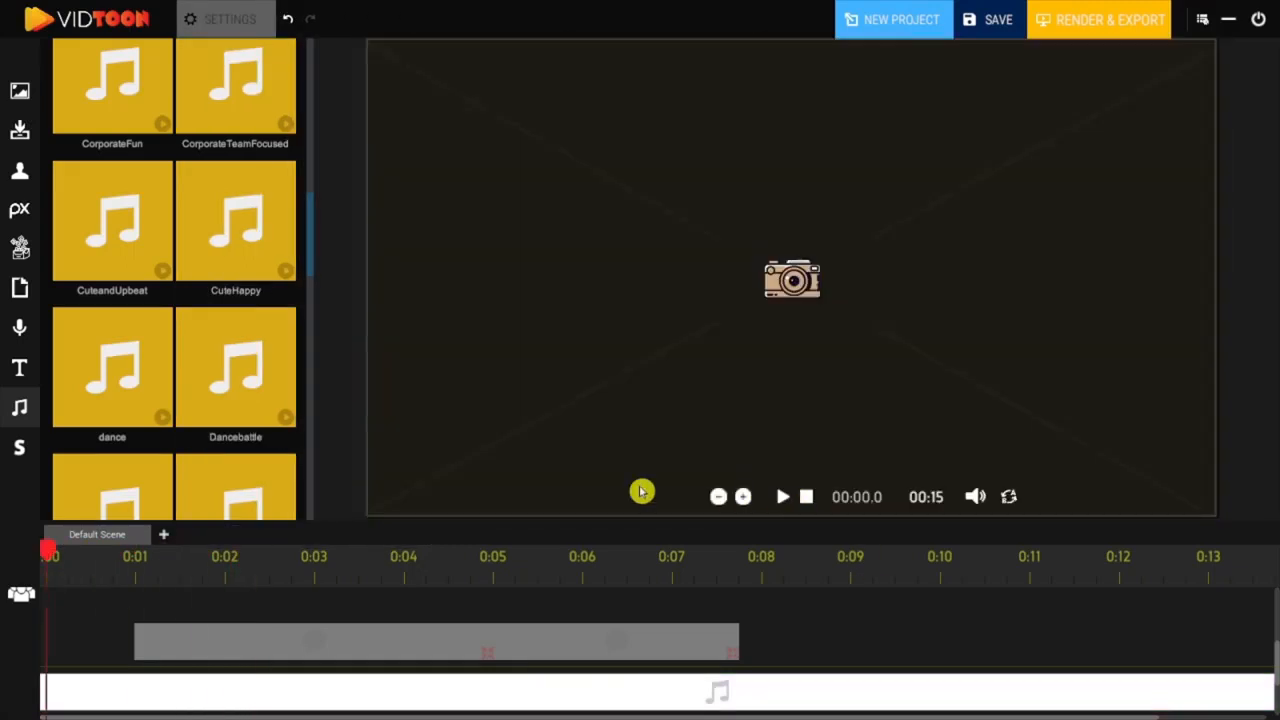
Move the playhead to 1 second and import CarDealer-malea (1).mp3 from the Desktop into the music library
{"action": "left_click_drag", "start_coordinate": [313, 251], "coordinate": [300, 506]}
{"action": "left_click", "coordinate": [129, 578]}
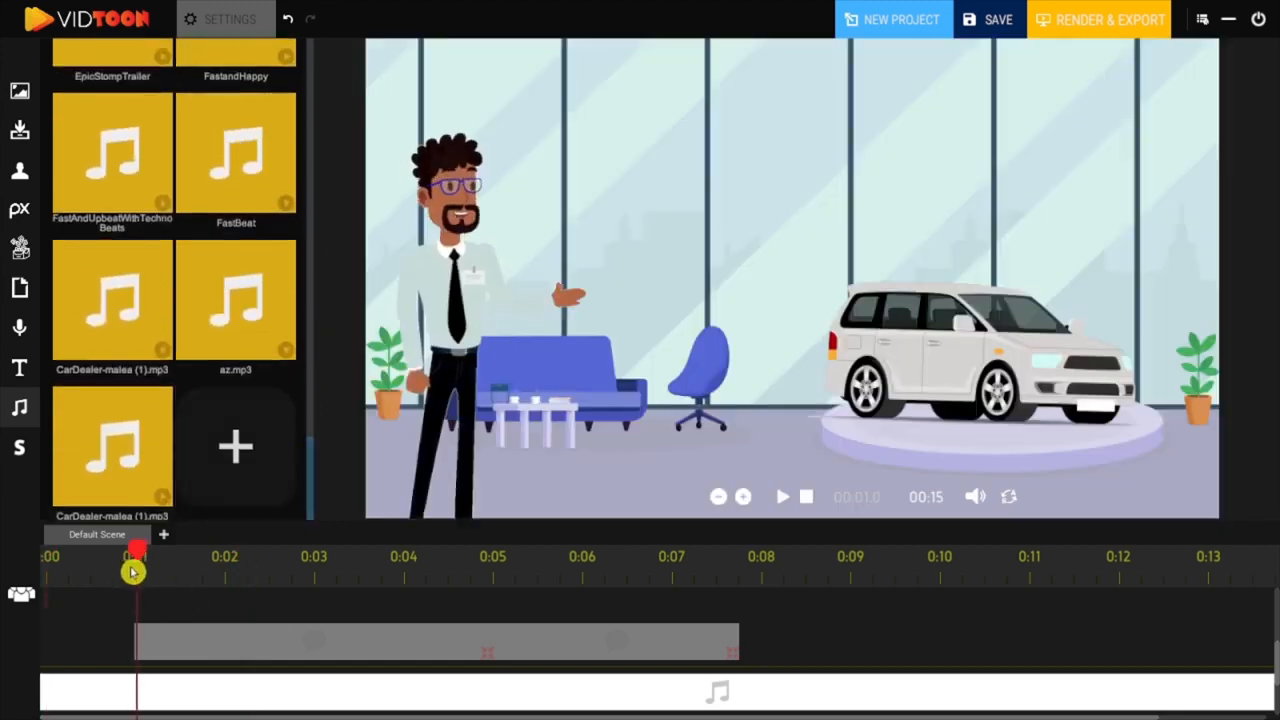
{"action": "left_click", "coordinate": [236, 453]}
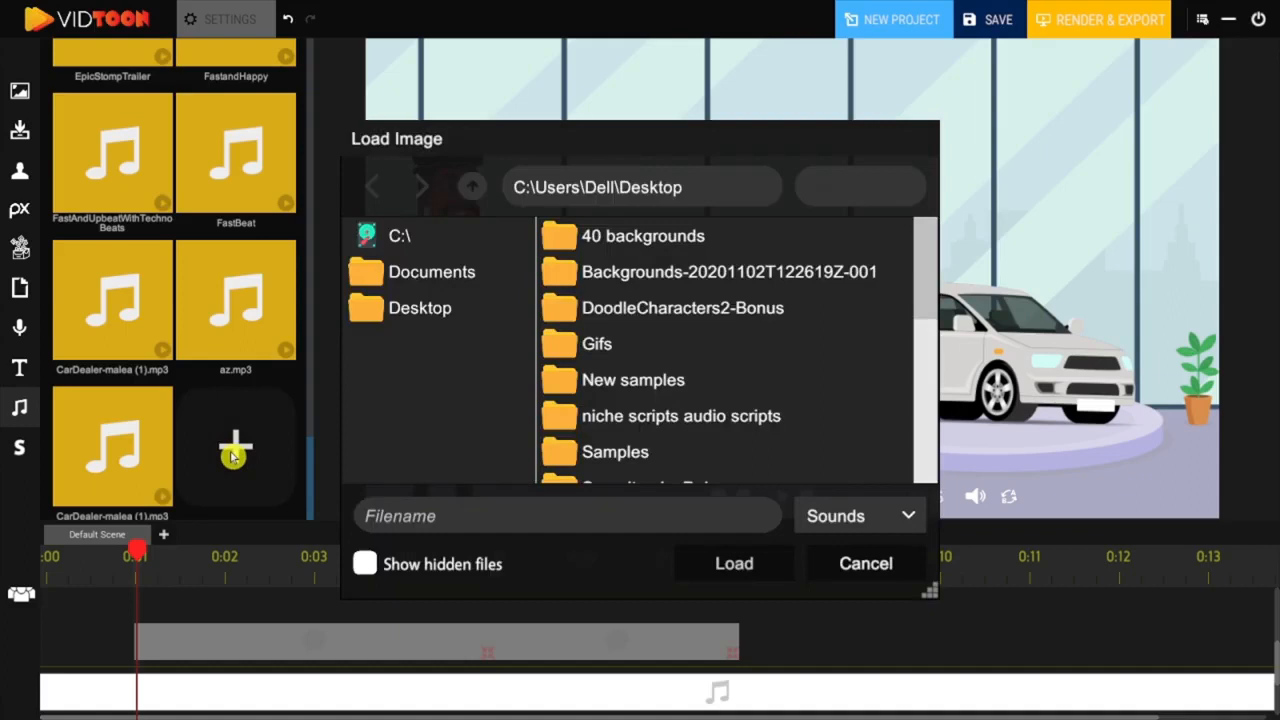
{"action": "scroll", "coordinate": [720, 360], "scroll_direction": "down", "scroll_amount": 5}
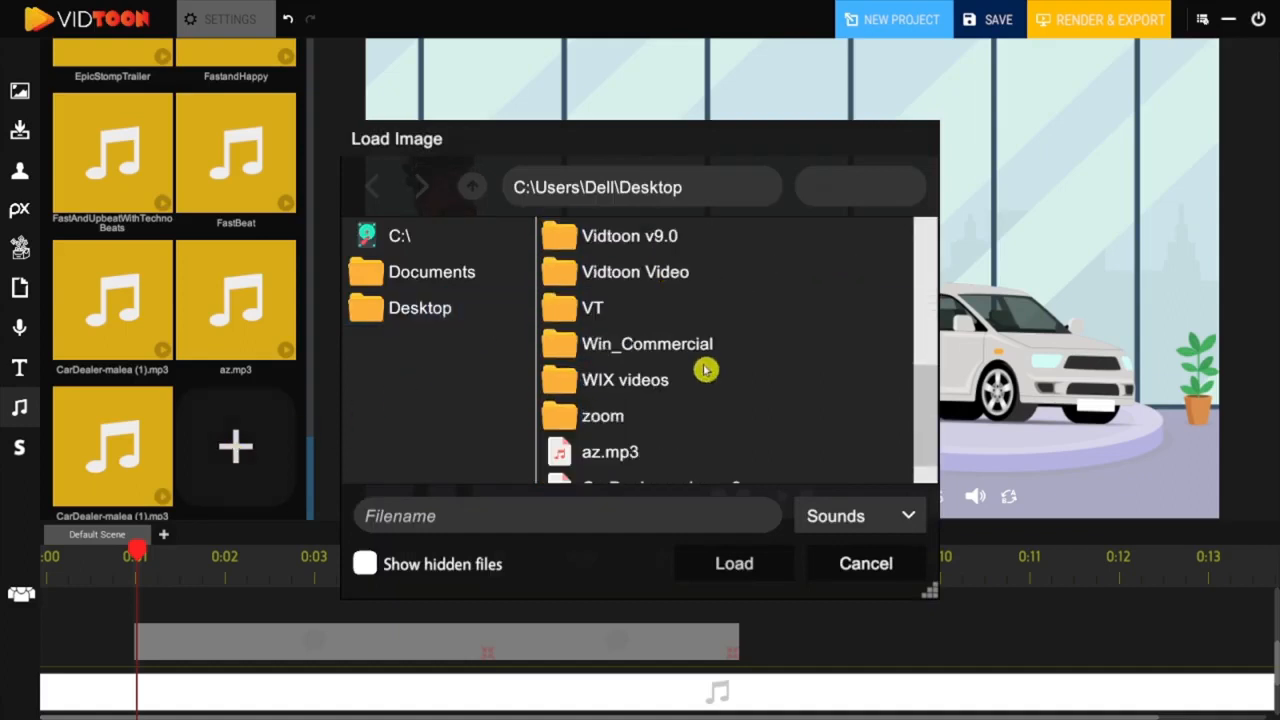
{"action": "left_click", "coordinate": [697, 470]}
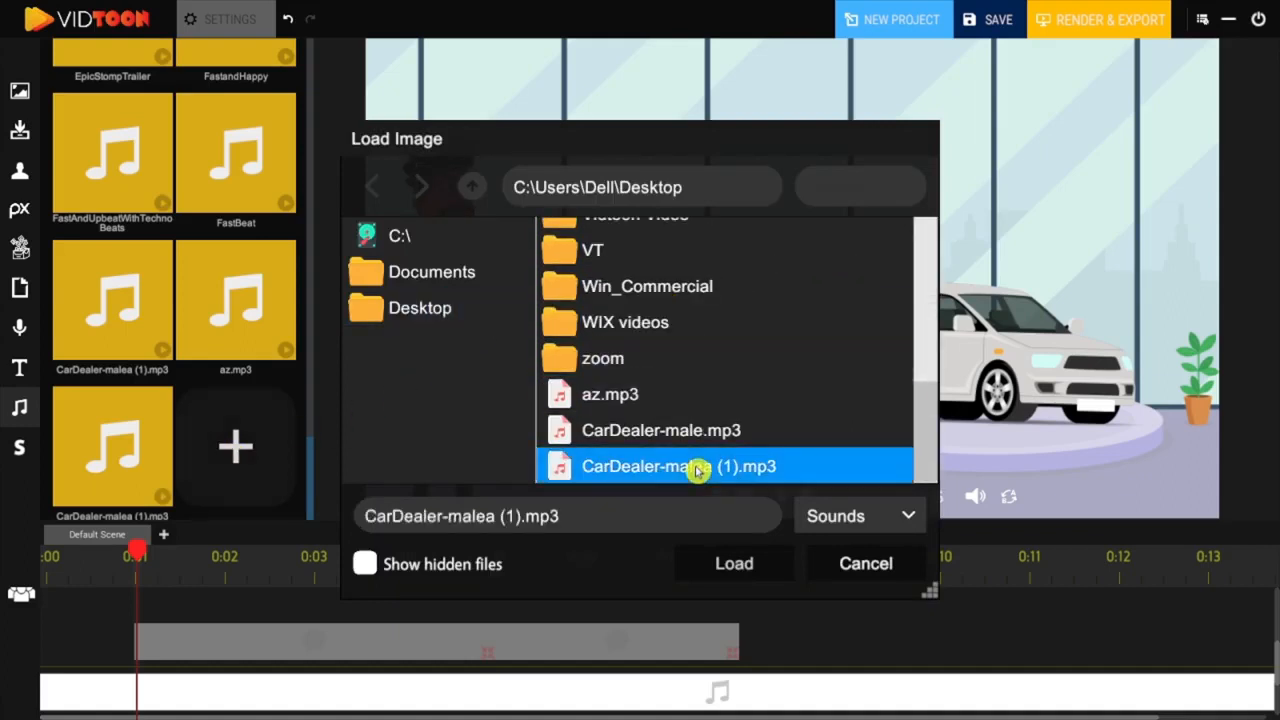
{"action": "left_click", "coordinate": [736, 562]}
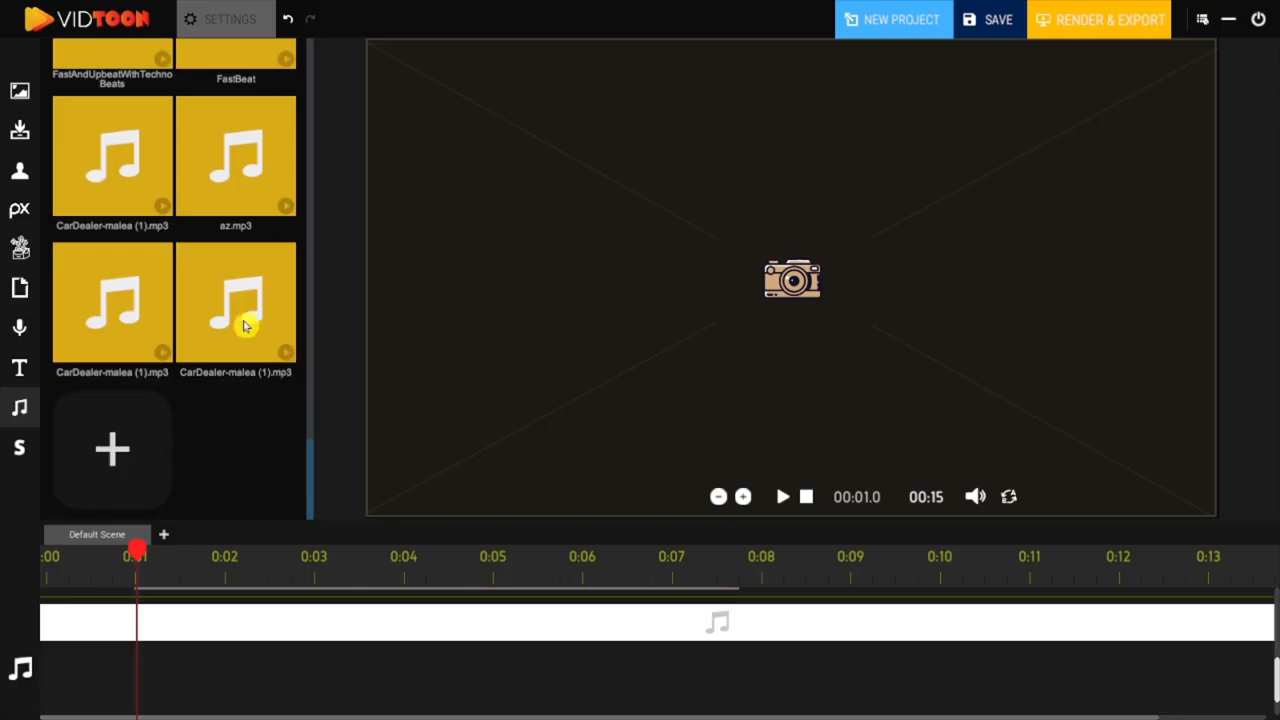
Place the imported CarDealer-malea (1).mp3 on the empty audio track at 1 second and preview the scene from the beginning
{"action": "left_click_drag", "start_coordinate": [246, 323], "coordinate": [207, 671]}
{"action": "left_click", "coordinate": [254, 14]}
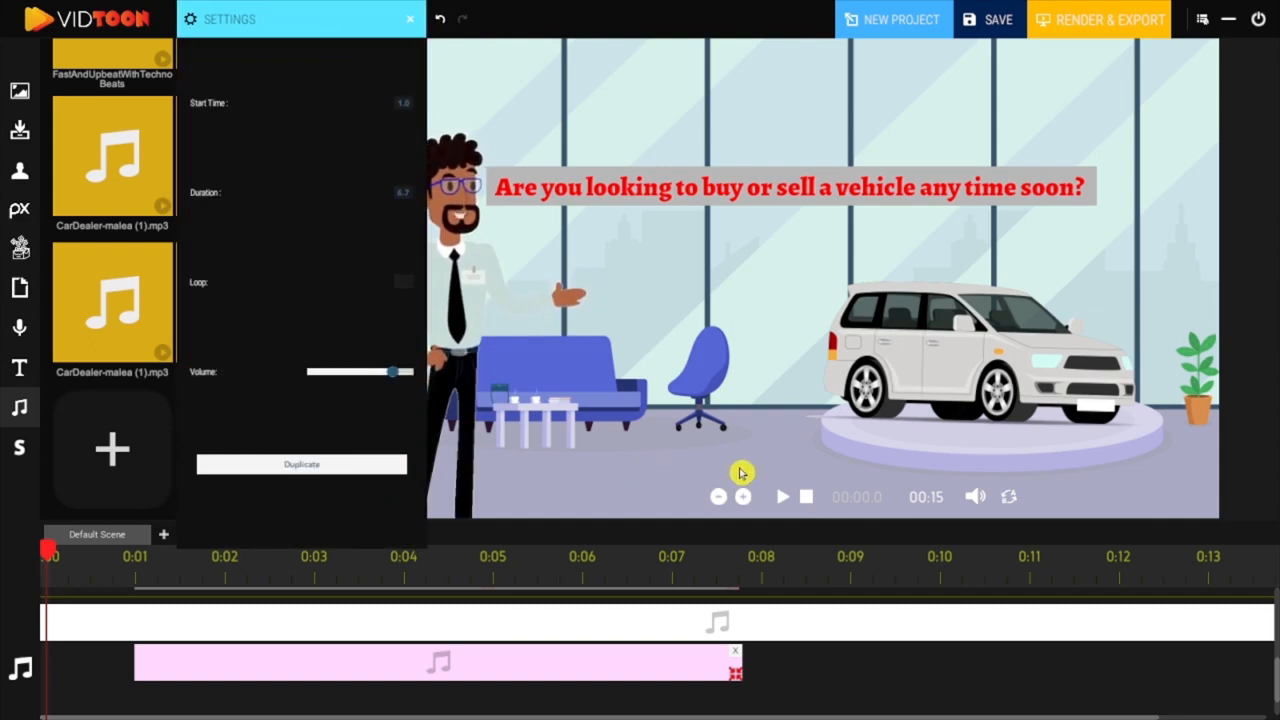
{"action": "left_click", "coordinate": [807, 497]}
{"action": "left_click", "coordinate": [783, 497]}
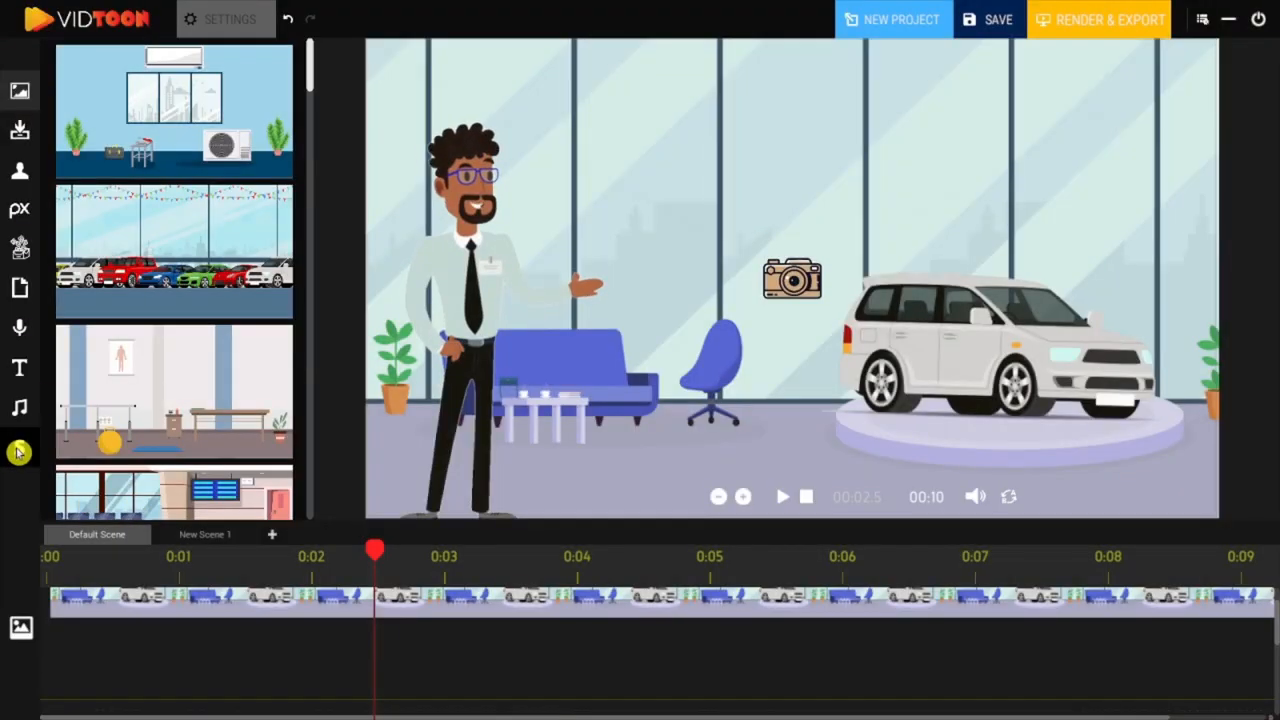
Add another scene to the project and place the showroom background with the row of coloured cars in it
{"action": "left_click", "coordinate": [19, 450]}
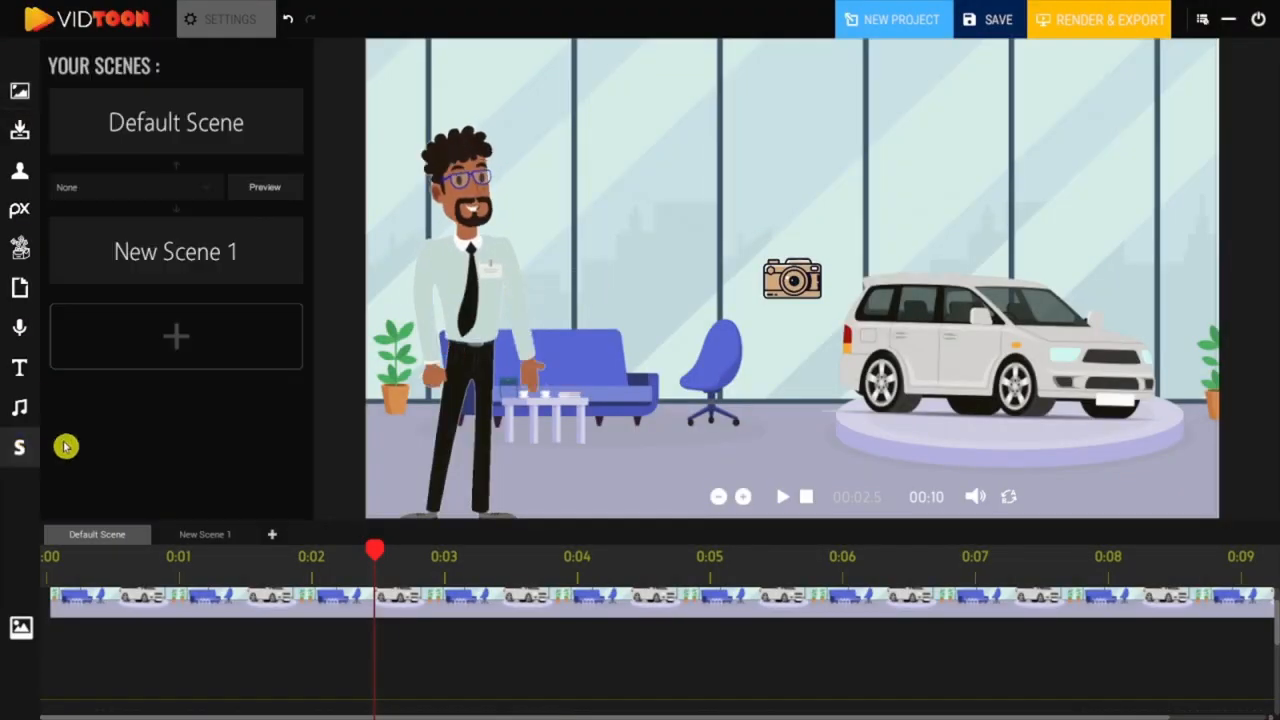
{"action": "left_click", "coordinate": [183, 334]}
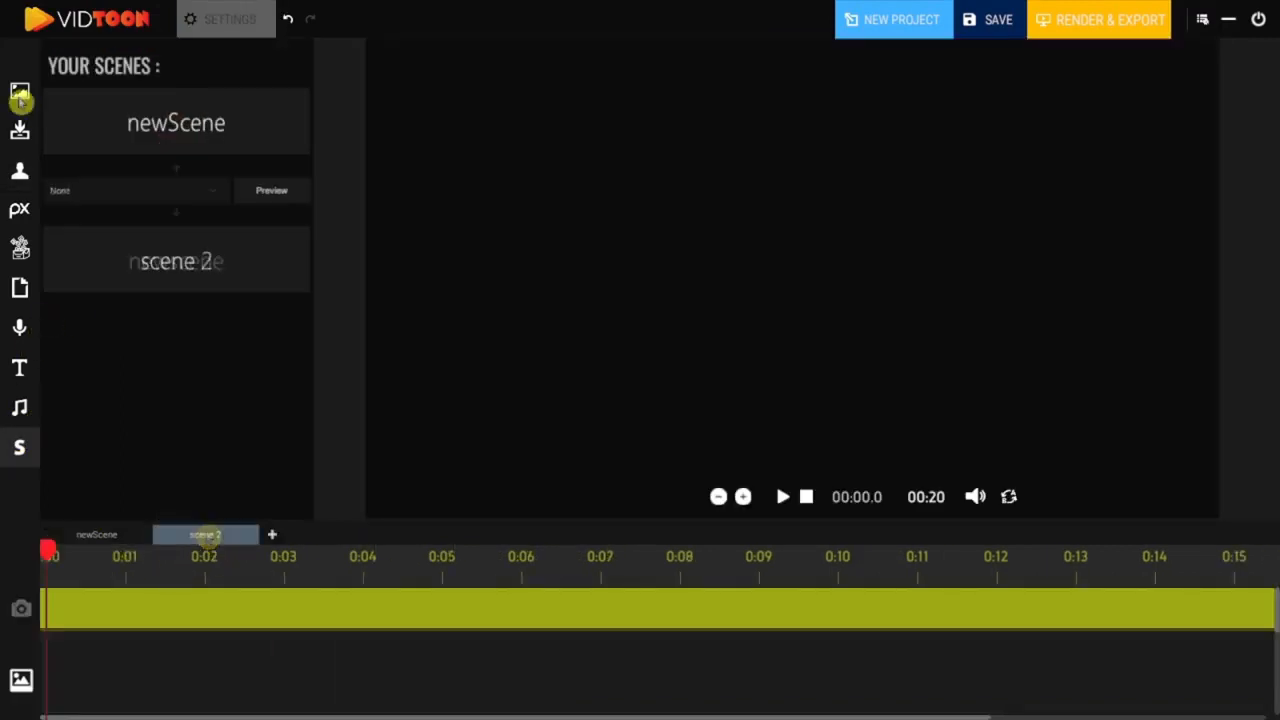
{"action": "left_click", "coordinate": [20, 91]}
{"action": "left_click_drag", "start_coordinate": [98, 247], "coordinate": [449, 100]}
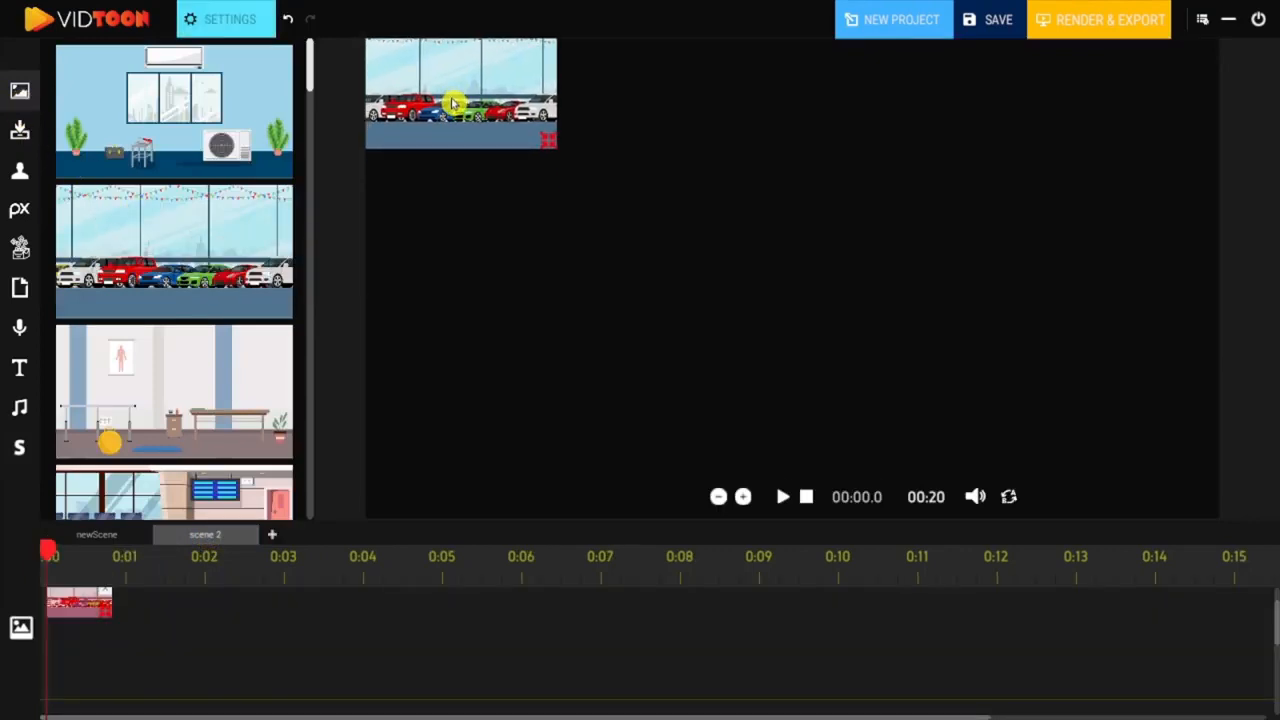
{"action": "left_click_drag", "start_coordinate": [551, 156], "coordinate": [544, 131]}
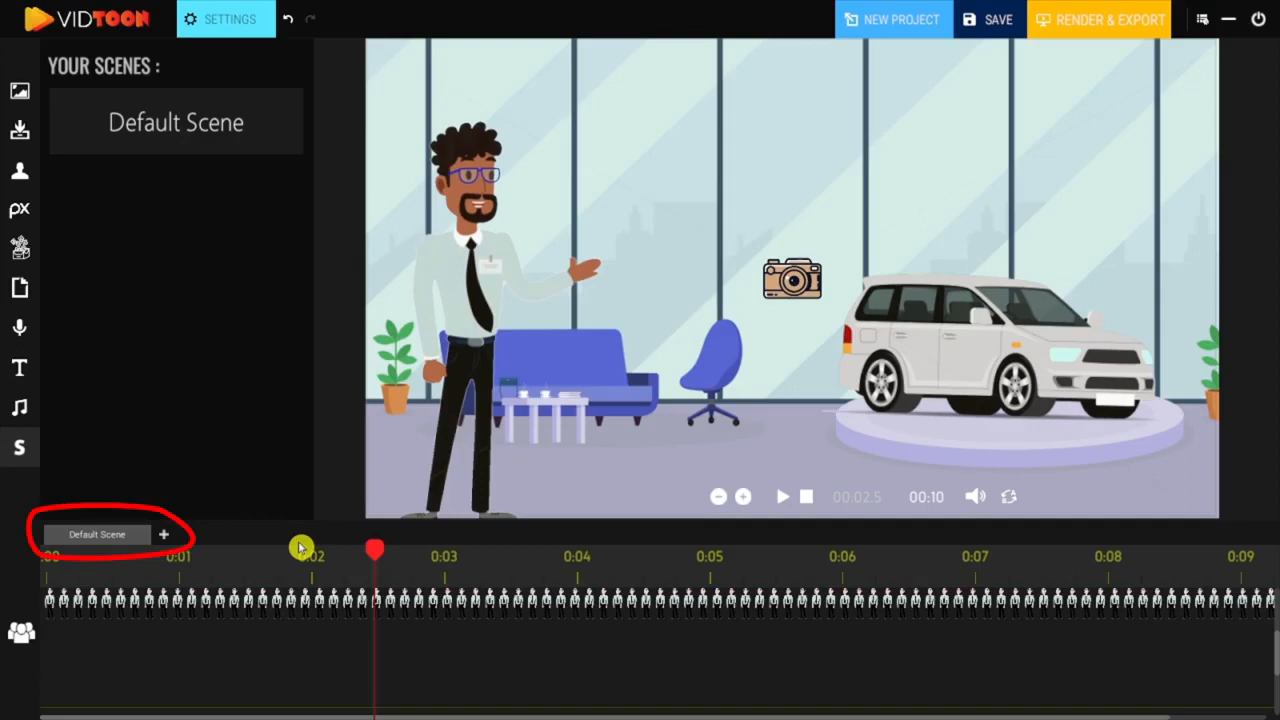
Add two more scenes after Default Scene and switch to the first of them
{"action": "left_click", "coordinate": [165, 536]}
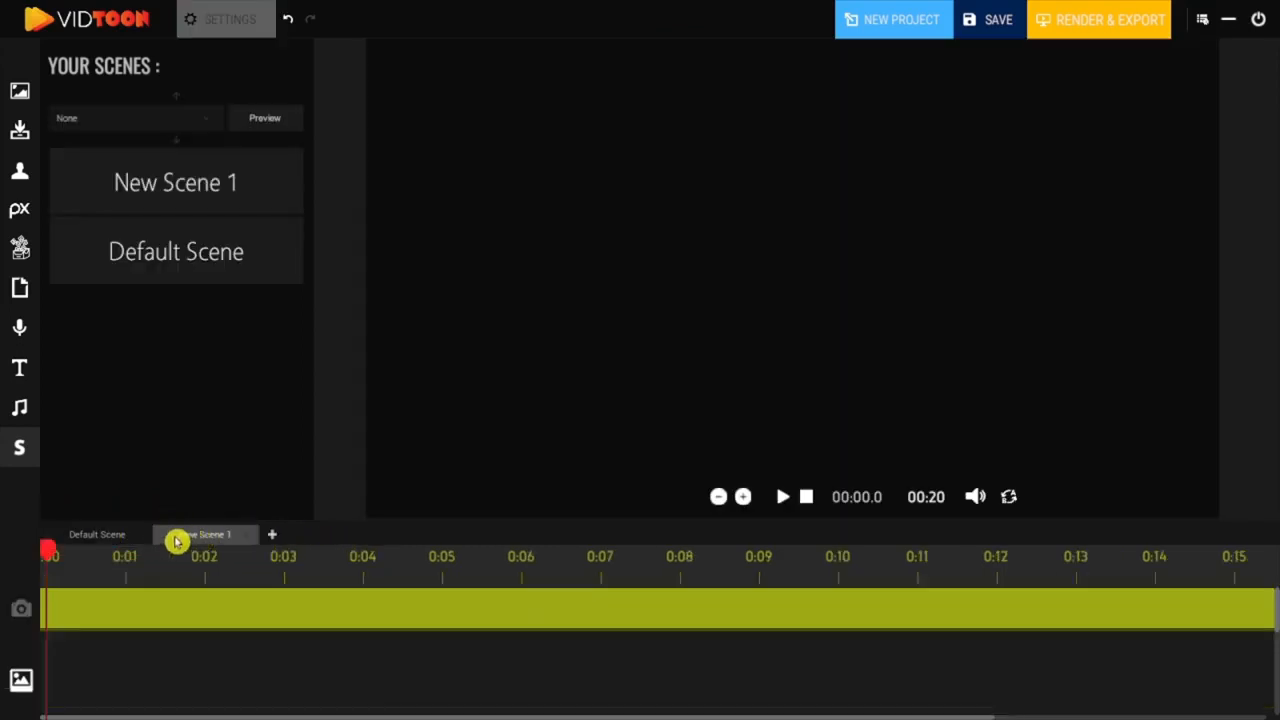
{"action": "left_click", "coordinate": [276, 537]}
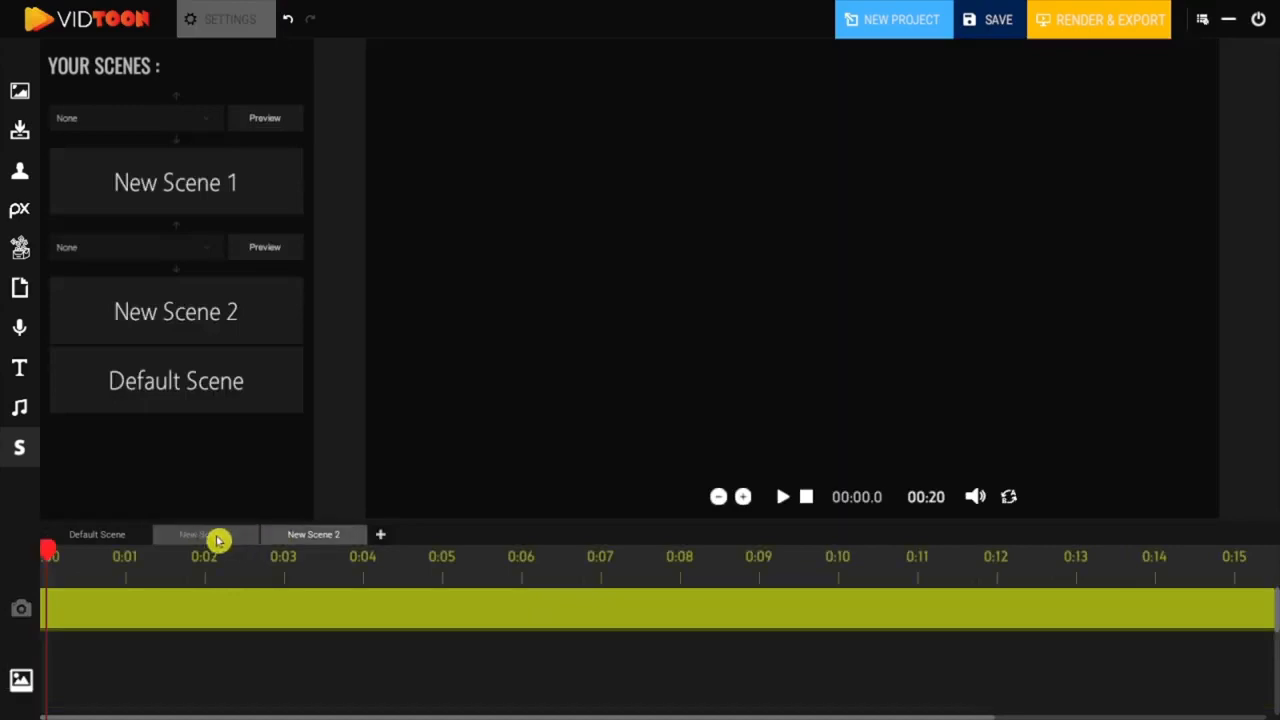
{"action": "left_click", "coordinate": [205, 535]}
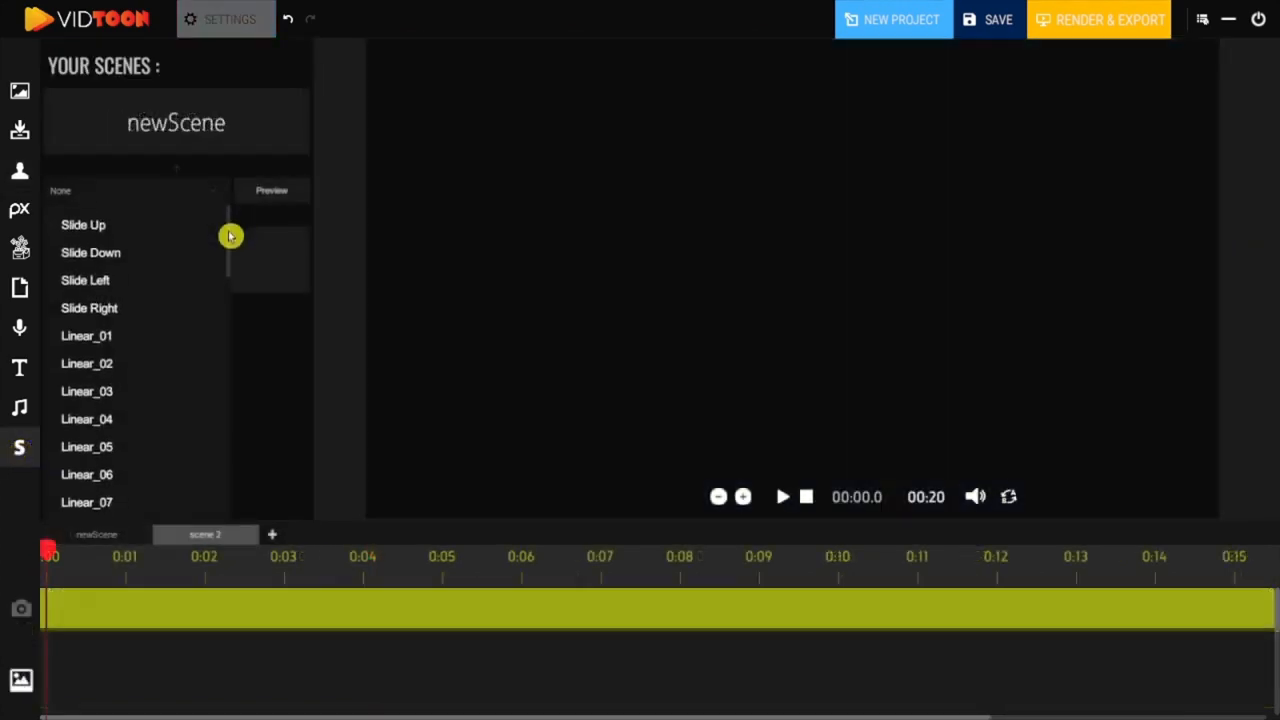
Try the Circle_04 transition between newScene and scene 2
{"action": "left_click_drag", "start_coordinate": [229, 234], "coordinate": [229, 247]}
{"action": "left_click_drag", "start_coordinate": [229, 254], "coordinate": [223, 380]}
{"action": "left_click", "coordinate": [126, 340]}
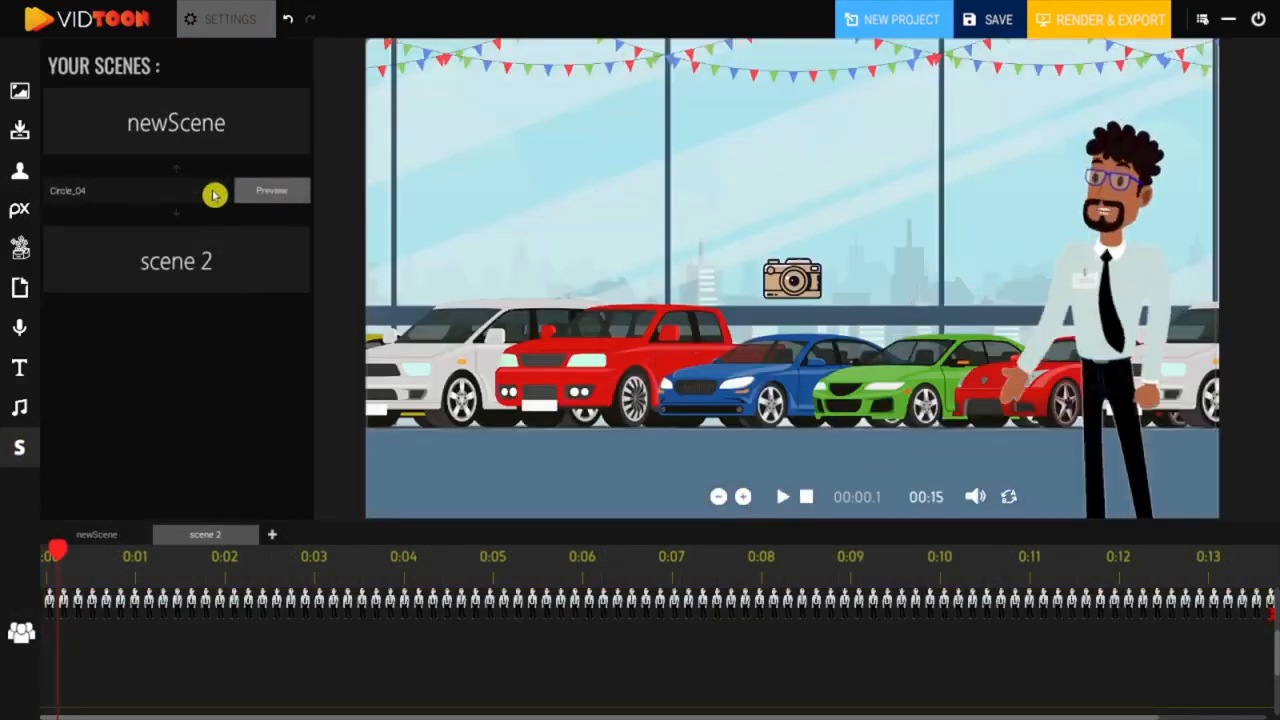
{"action": "left_click", "coordinate": [213, 193]}
{"action": "scroll", "coordinate": [145, 378], "scroll_direction": "down", "scroll_amount": 1}
{"action": "left_click", "coordinate": [113, 379]}
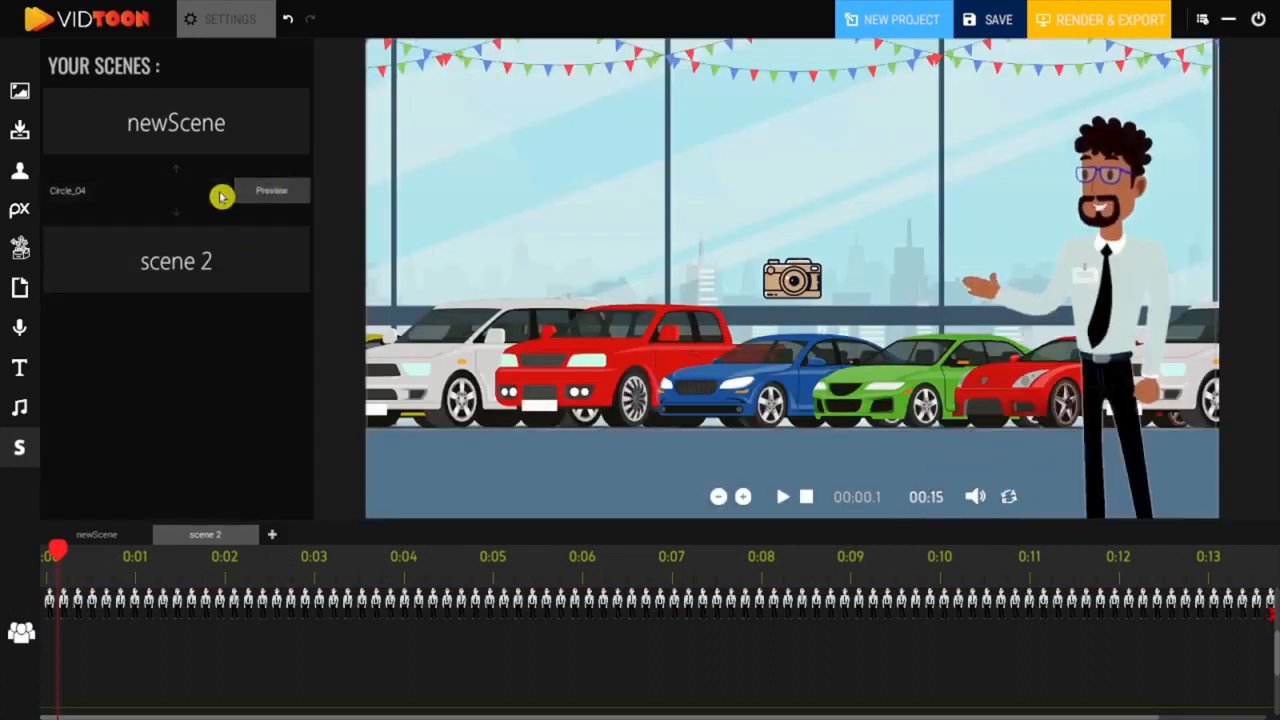
Try the Circle_06 and Triangle_01 transitions between newScene and scene 2, previewing the effect
{"action": "left_click", "coordinate": [220, 195]}
{"action": "left_click", "coordinate": [114, 360]}
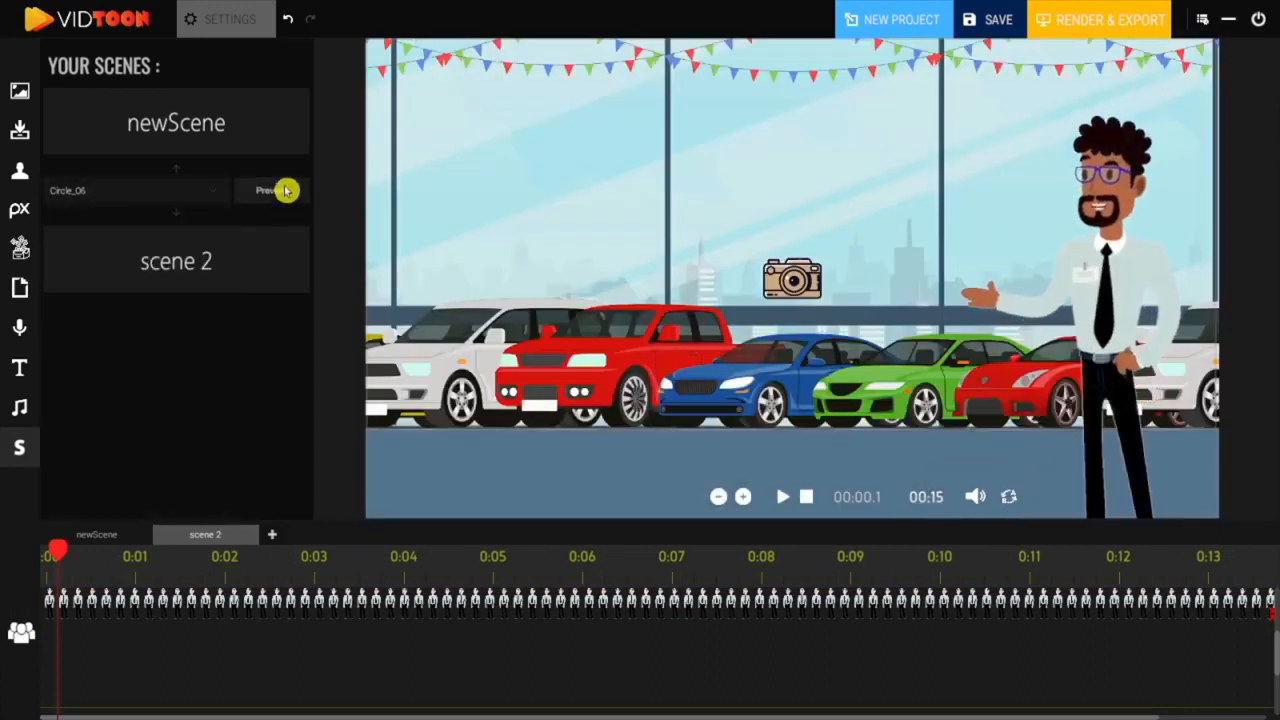
{"action": "left_click", "coordinate": [287, 191]}
{"action": "left_click", "coordinate": [209, 194]}
{"action": "scroll", "coordinate": [113, 423], "scroll_direction": "down", "scroll_amount": 5}
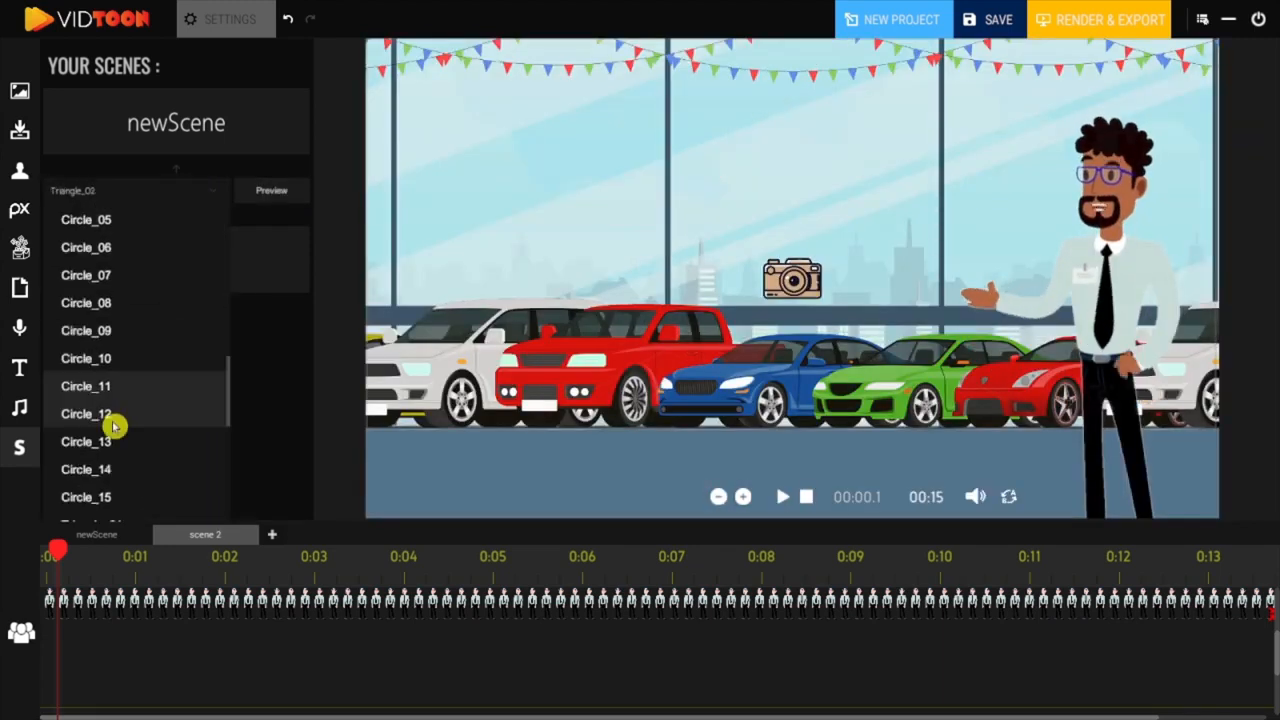
{"action": "scroll", "coordinate": [113, 423], "scroll_direction": "down", "scroll_amount": 3}
{"action": "left_click", "coordinate": [144, 426]}
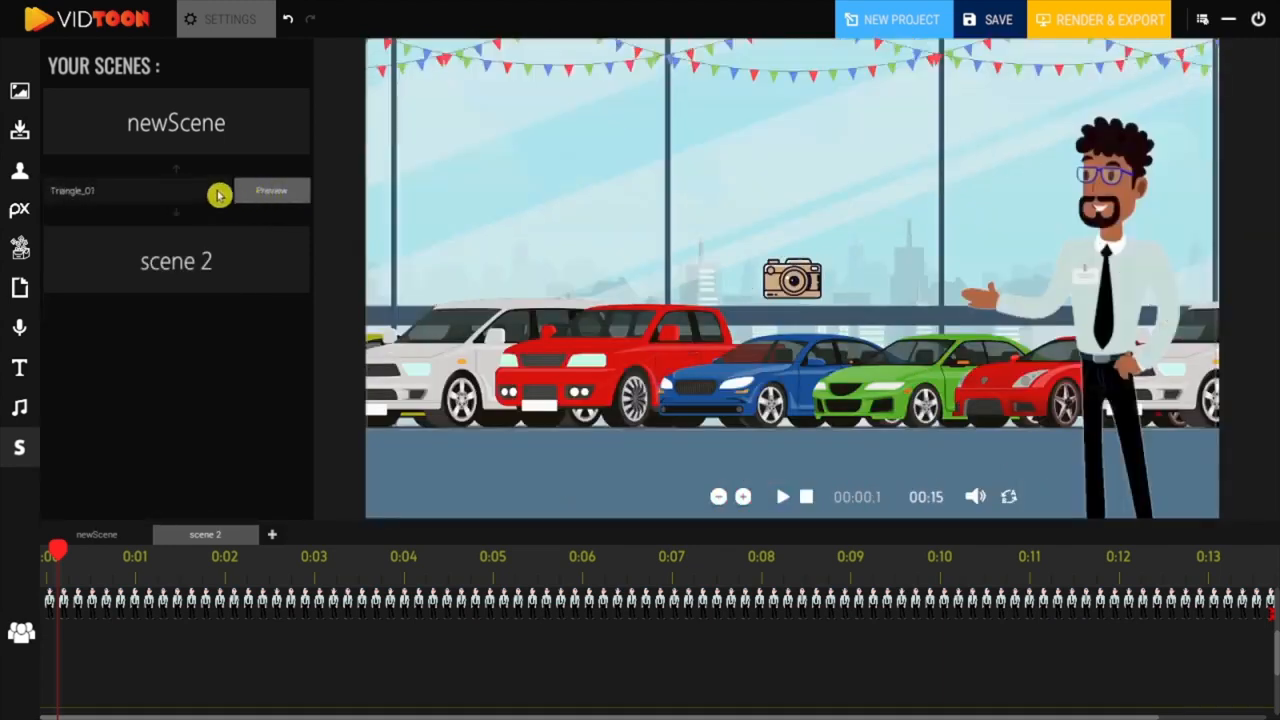
Try and preview the Diagonal Squares and Hexagon transitions between newScene and scene 2
{"action": "left_click", "coordinate": [215, 191]}
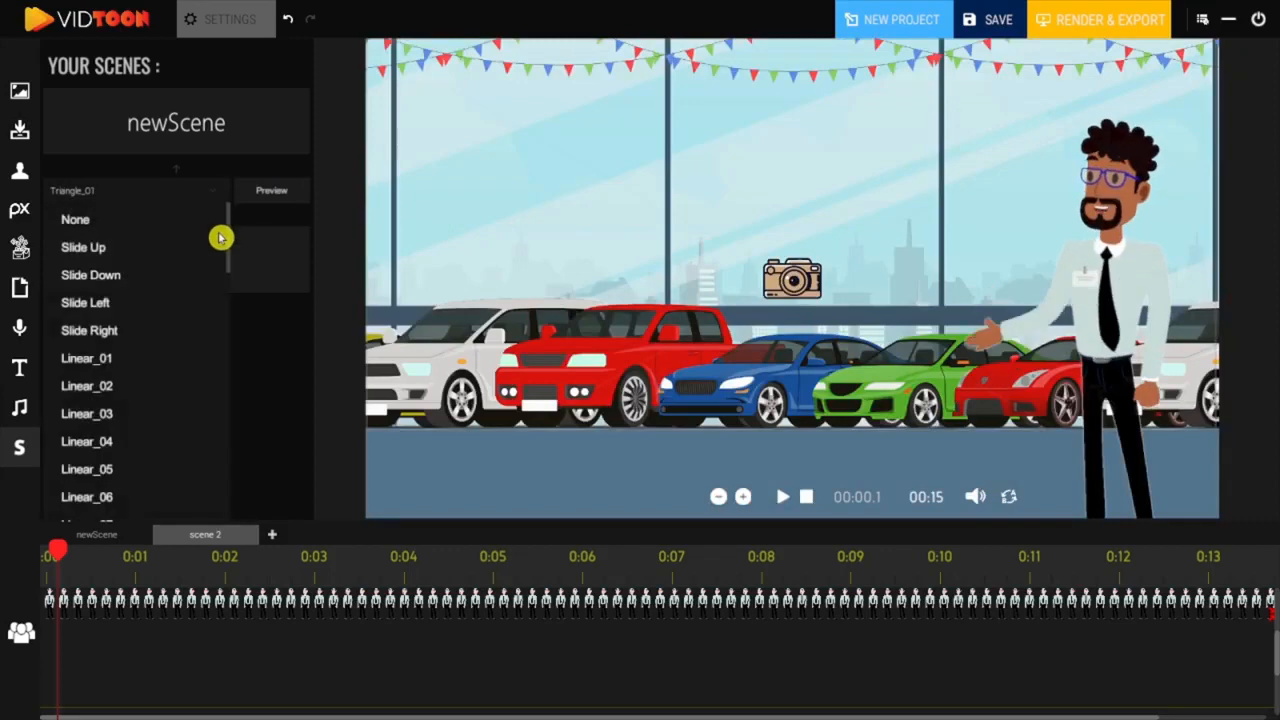
{"action": "scroll", "coordinate": [138, 298], "scroll_direction": "down", "scroll_amount": 20}
{"action": "left_click", "coordinate": [148, 297]}
{"action": "left_click", "coordinate": [272, 192]}
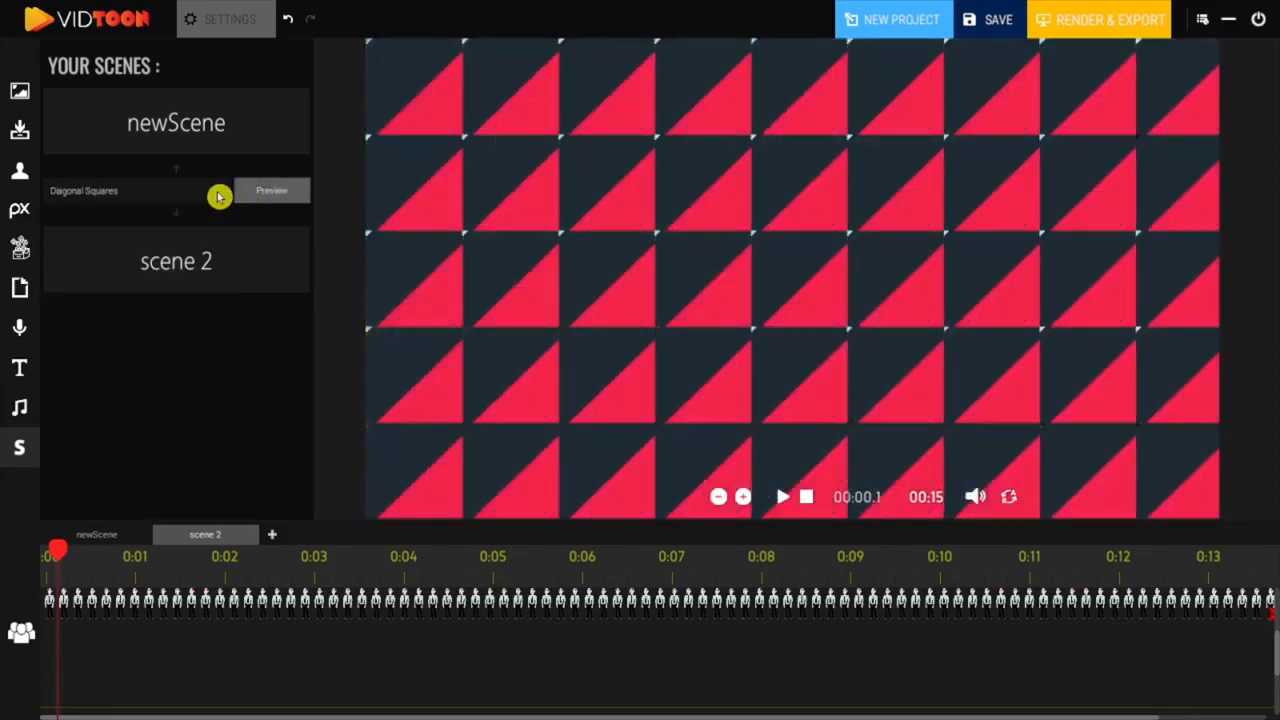
{"action": "left_click", "coordinate": [213, 192]}
{"action": "scroll", "coordinate": [126, 354], "scroll_direction": "down", "scroll_amount": 20}
{"action": "left_click", "coordinate": [126, 331]}
{"action": "left_click", "coordinate": [251, 195]}
Try and preview the Circles and Swirl transitions between newScene and scene 2
{"action": "left_click", "coordinate": [214, 192]}
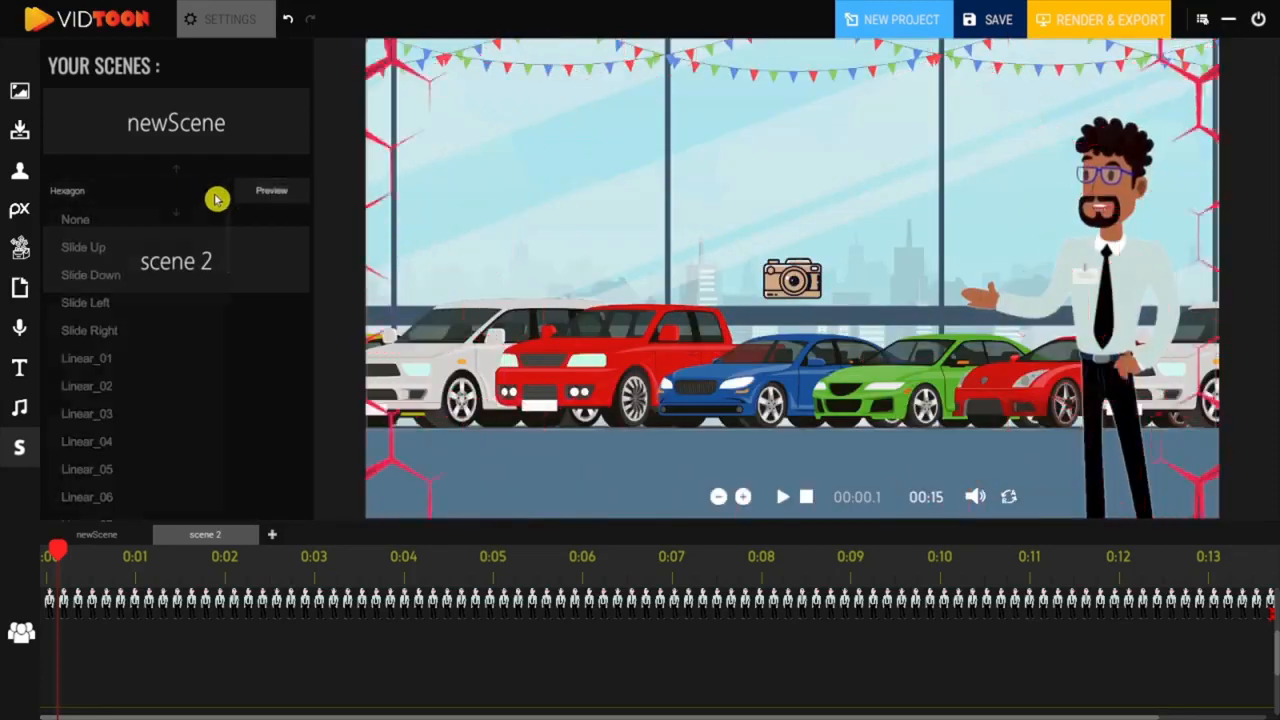
{"action": "scroll", "coordinate": [100, 277], "scroll_direction": "down", "scroll_amount": 20}
{"action": "left_click", "coordinate": [110, 270]}
{"action": "left_click", "coordinate": [240, 194]}
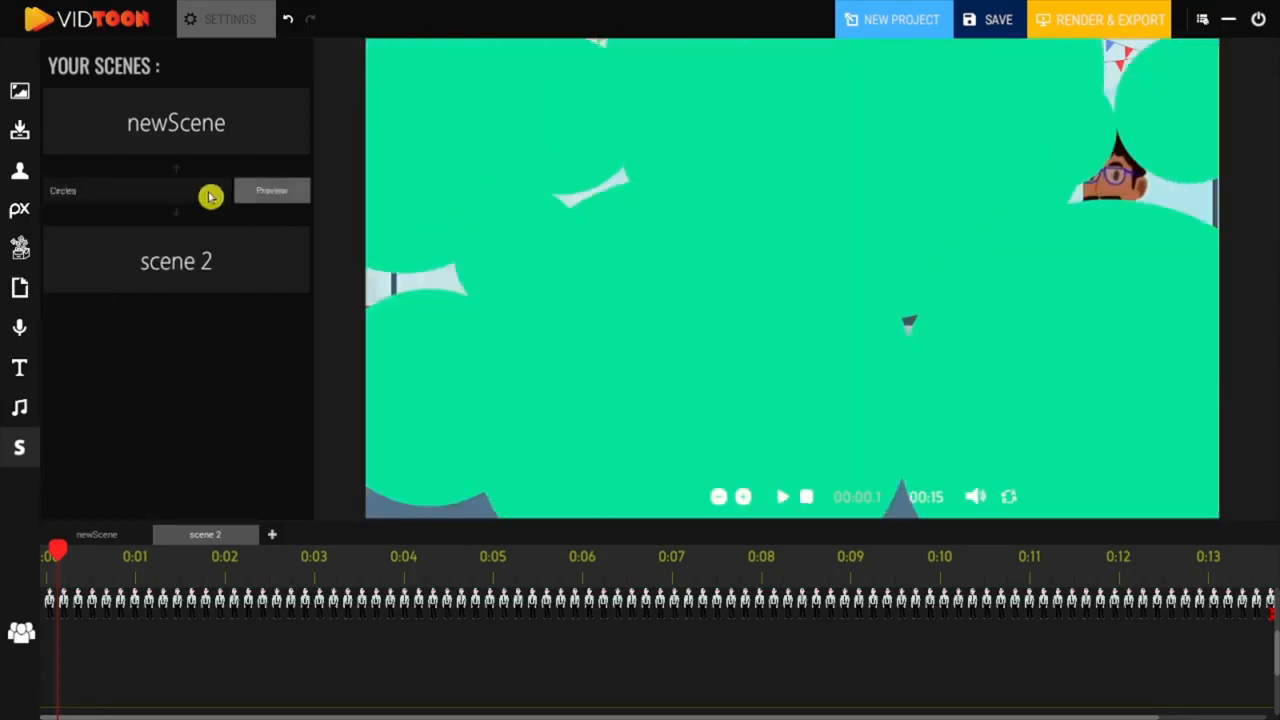
{"action": "left_click", "coordinate": [210, 192]}
{"action": "scroll", "coordinate": [160, 460], "scroll_direction": "down", "scroll_amount": 10}
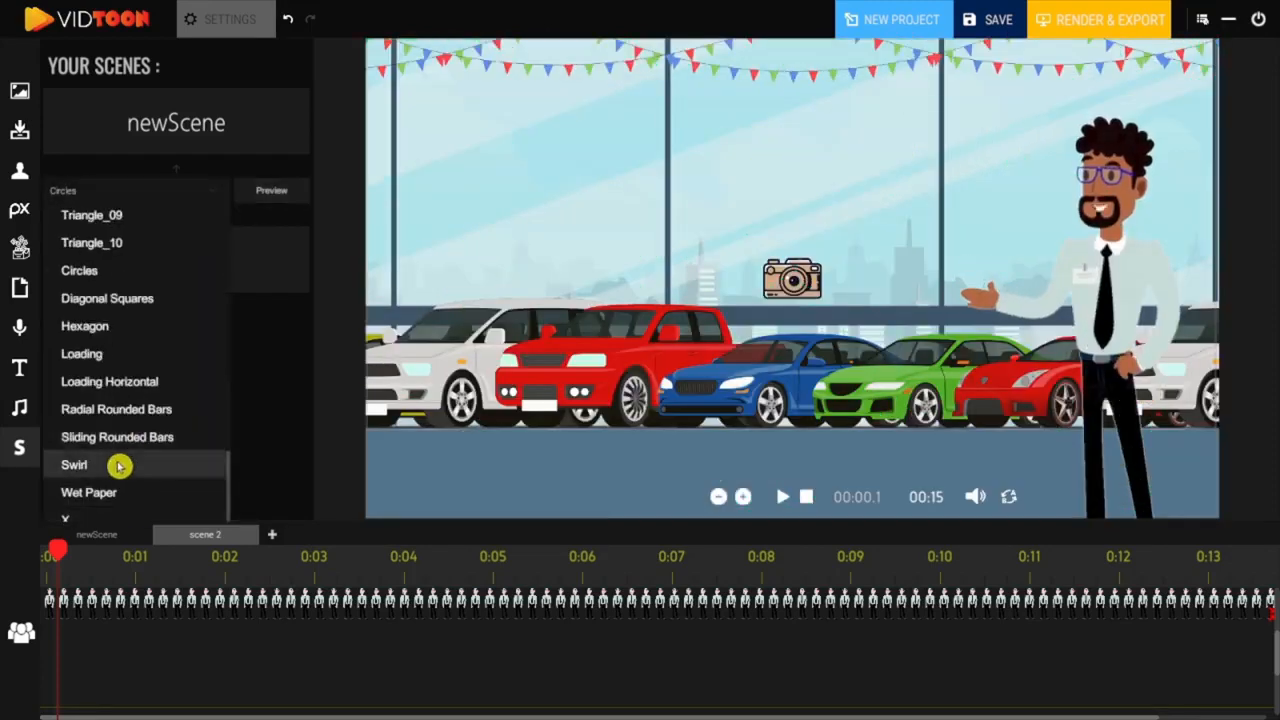
{"action": "left_click", "coordinate": [117, 463]}
{"action": "left_click", "coordinate": [270, 192]}
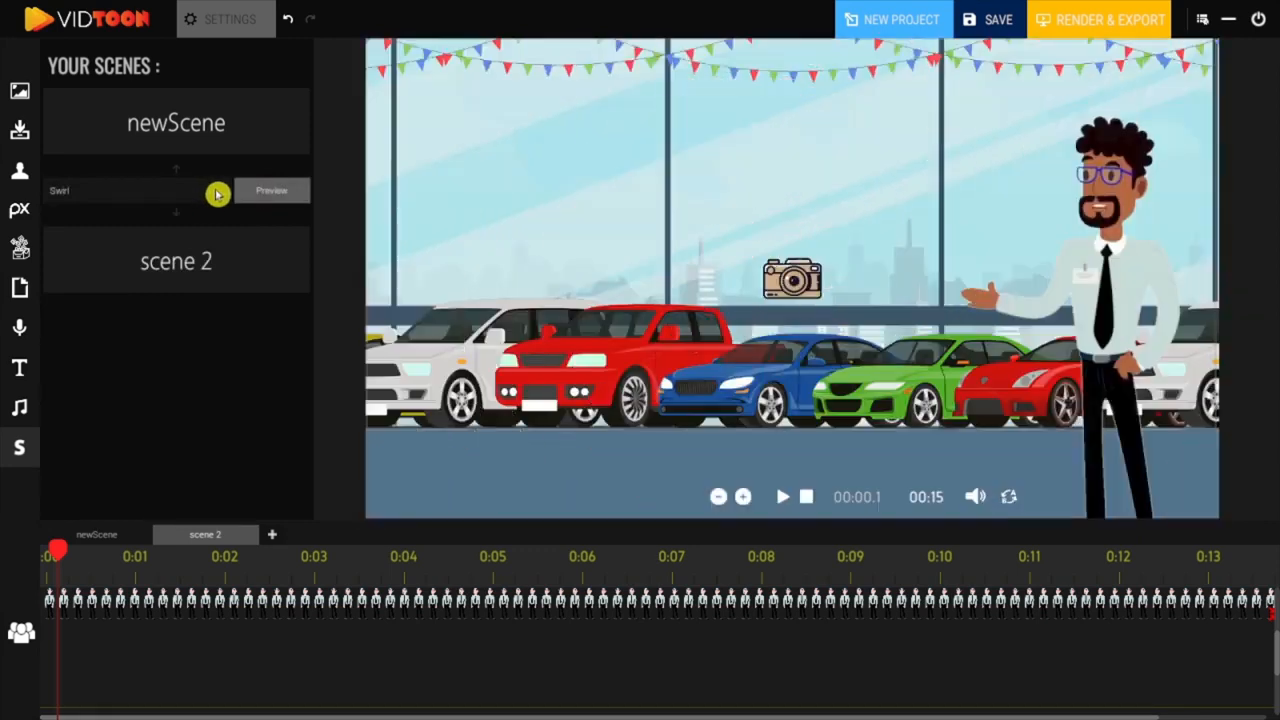
Set the transition between newScene and scene 2 to Wet Paper and preview it
{"action": "left_click", "coordinate": [218, 192]}
{"action": "scroll", "coordinate": [212, 475], "scroll_direction": "down", "scroll_amount": 5}
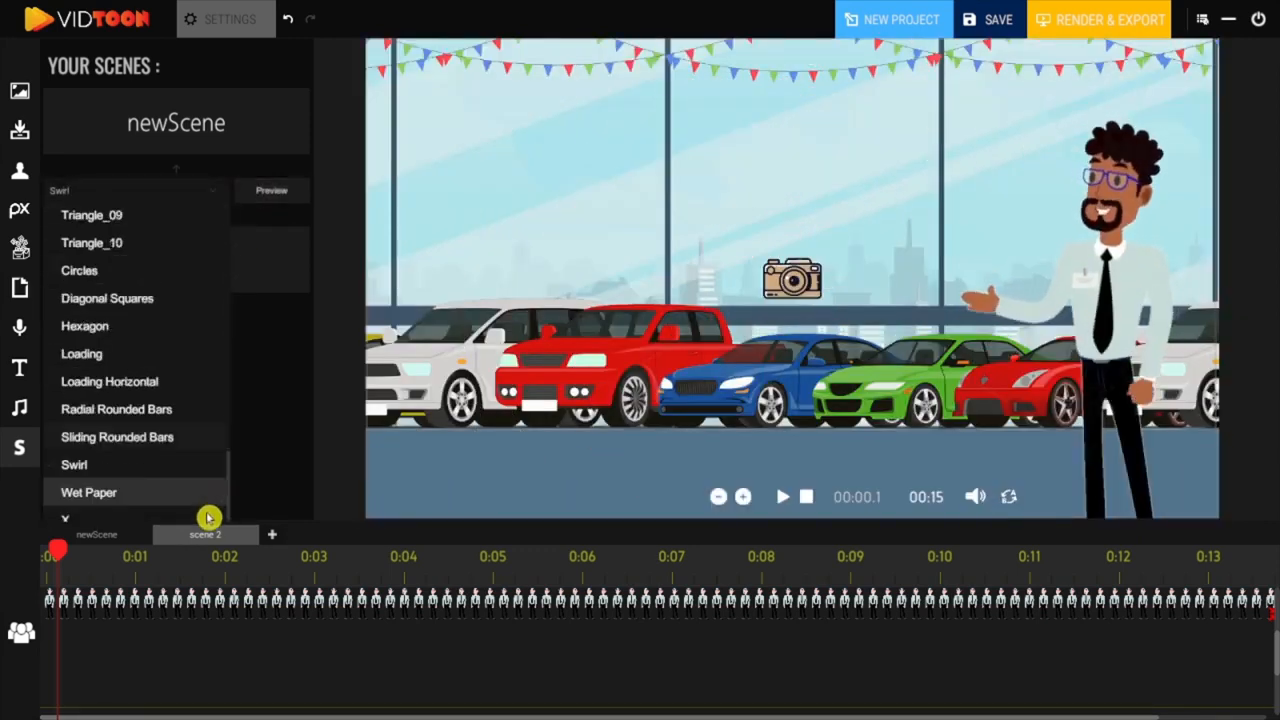
{"action": "left_click", "coordinate": [159, 493]}
{"action": "left_click", "coordinate": [240, 196]}
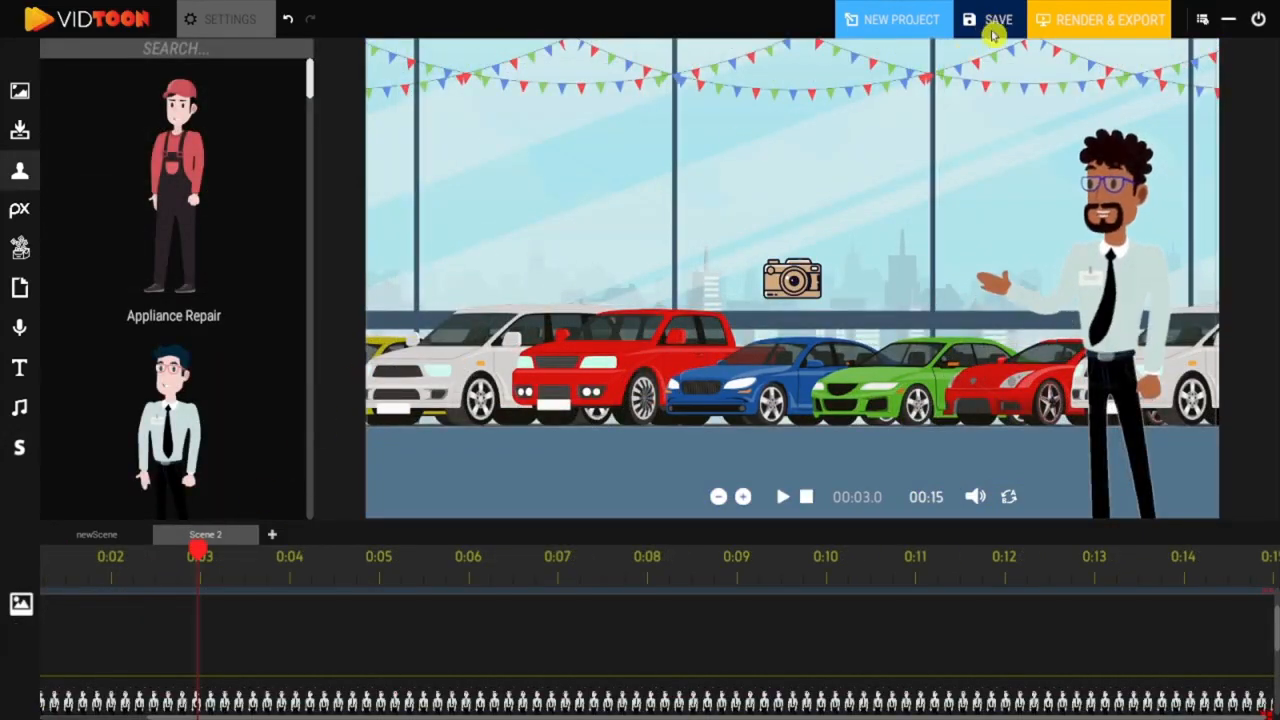
Save the project to the Desktop under a file name starting with "Car d"
{"action": "left_click", "coordinate": [1000, 21]}
{"action": "triple_click", "coordinate": [506, 516]}
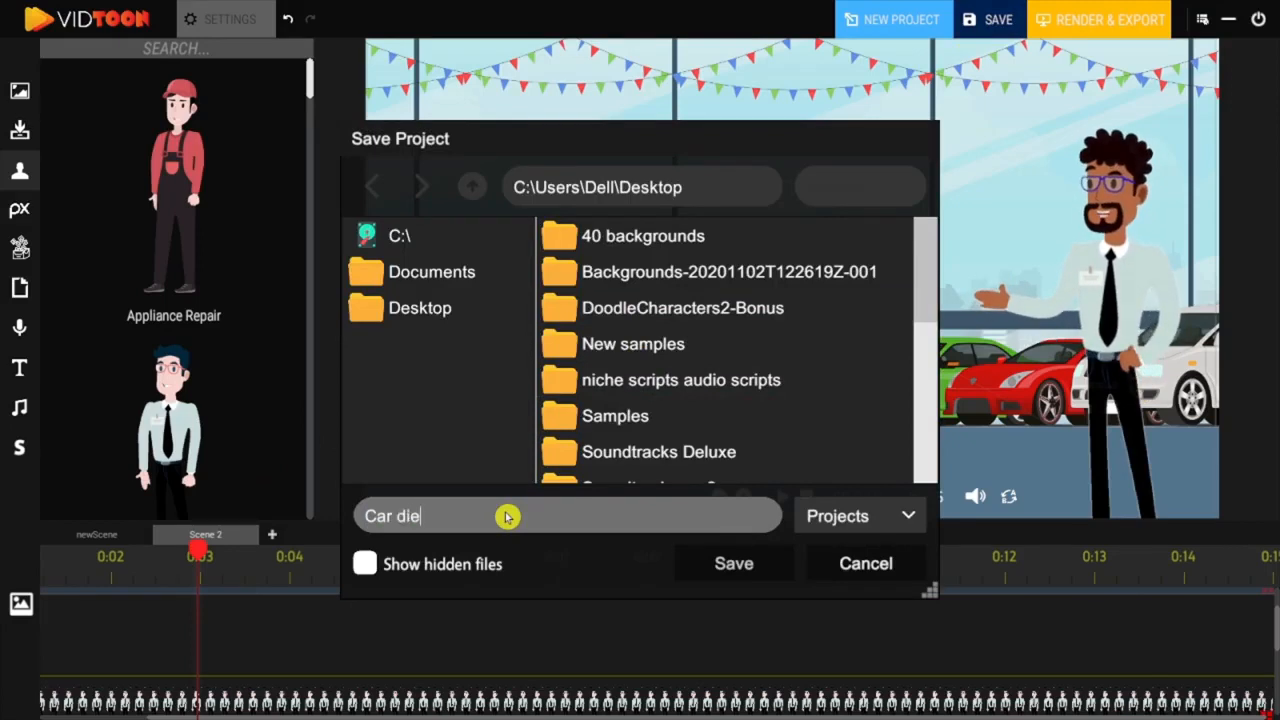
{"action": "type", "text": "Car d"}
{"action": "key", "text": "Return"}
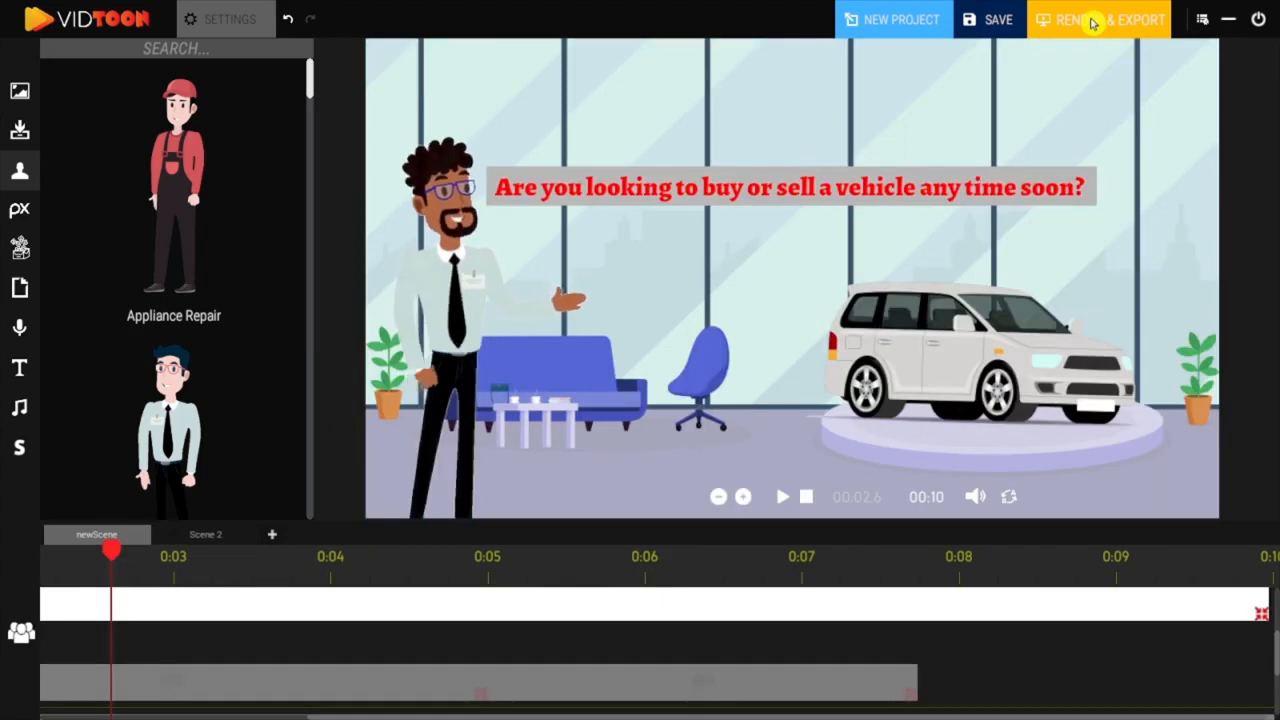
Render and export the video to the Desktop with the file name Output
{"action": "left_click", "coordinate": [1093, 22]}
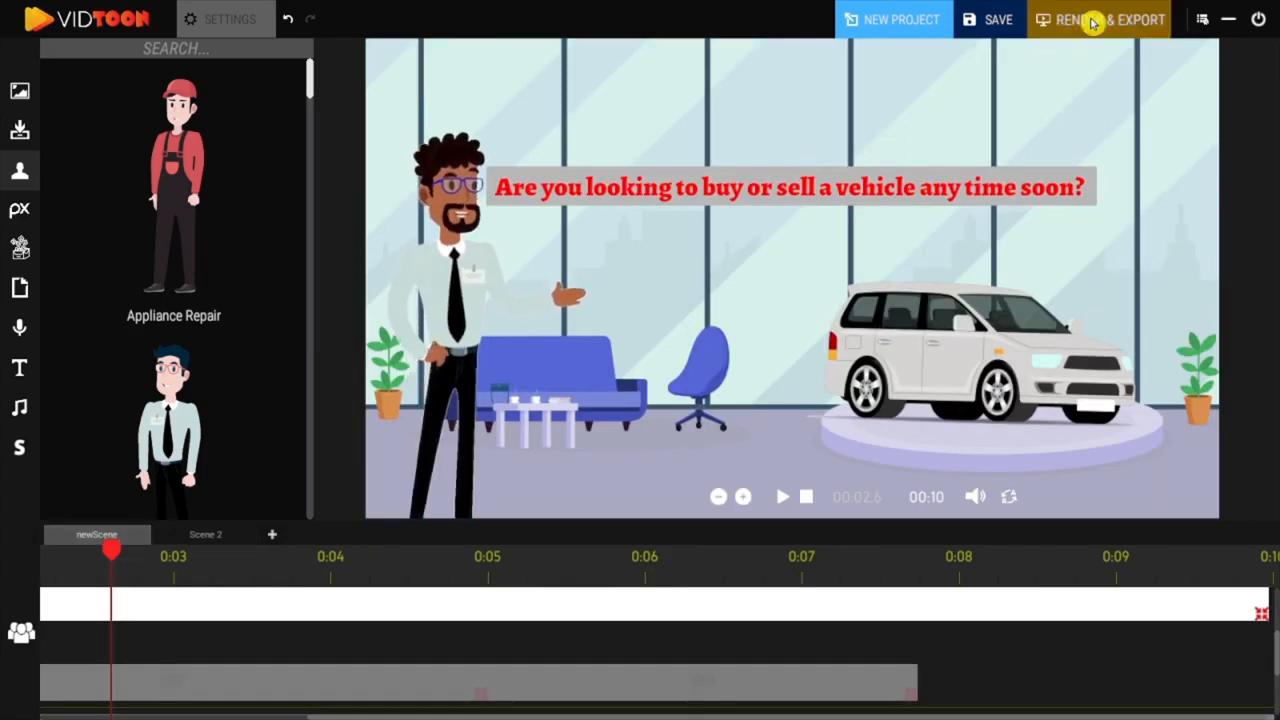
{"action": "left_click", "coordinate": [807, 503]}
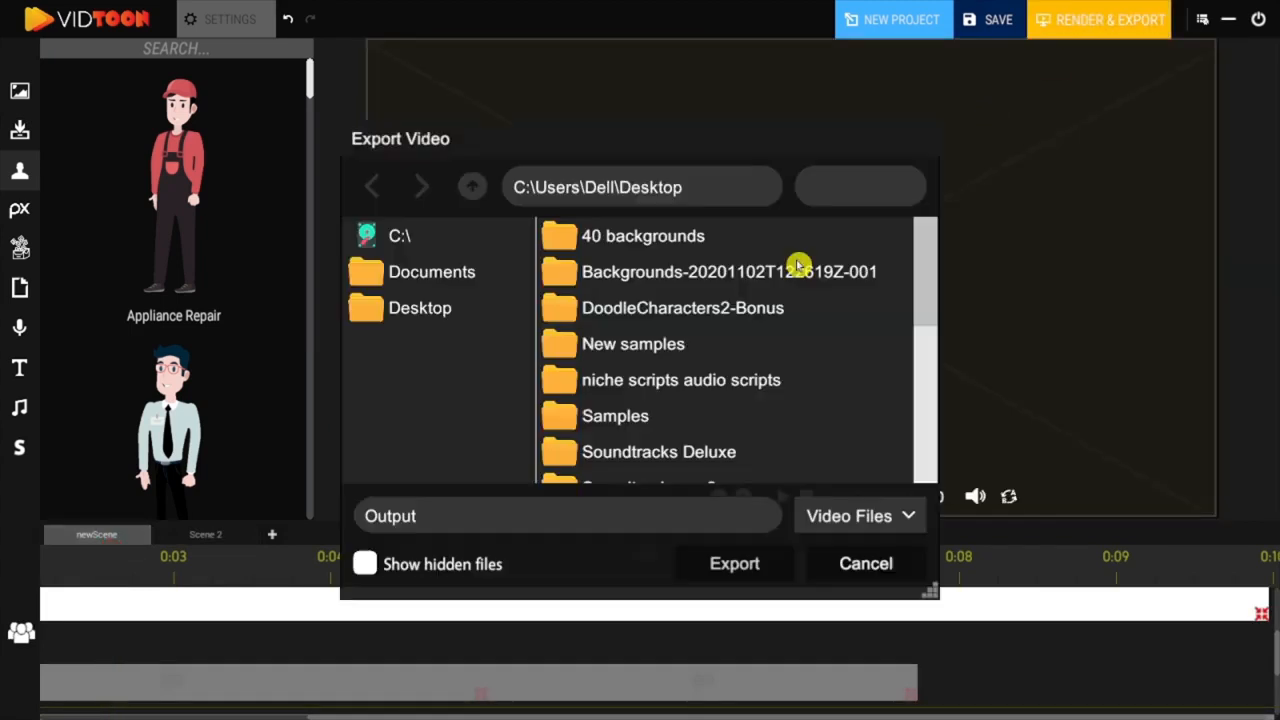
{"action": "left_click", "coordinate": [727, 562]}
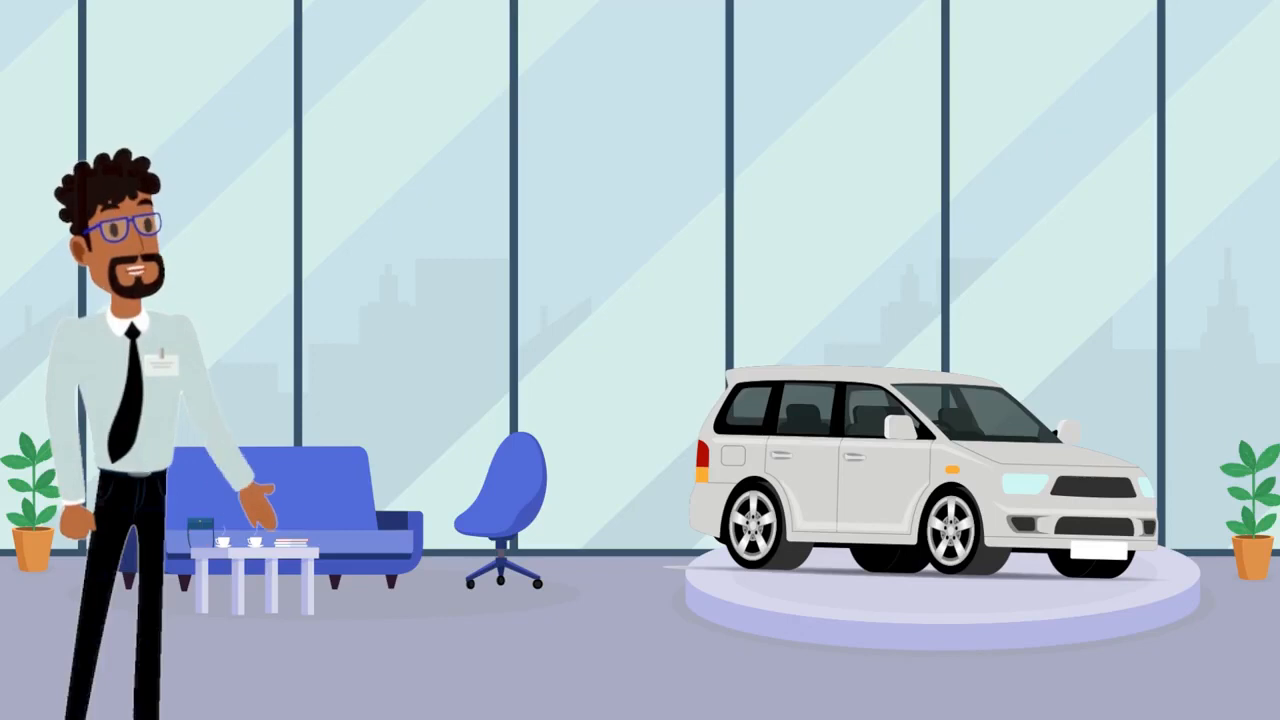